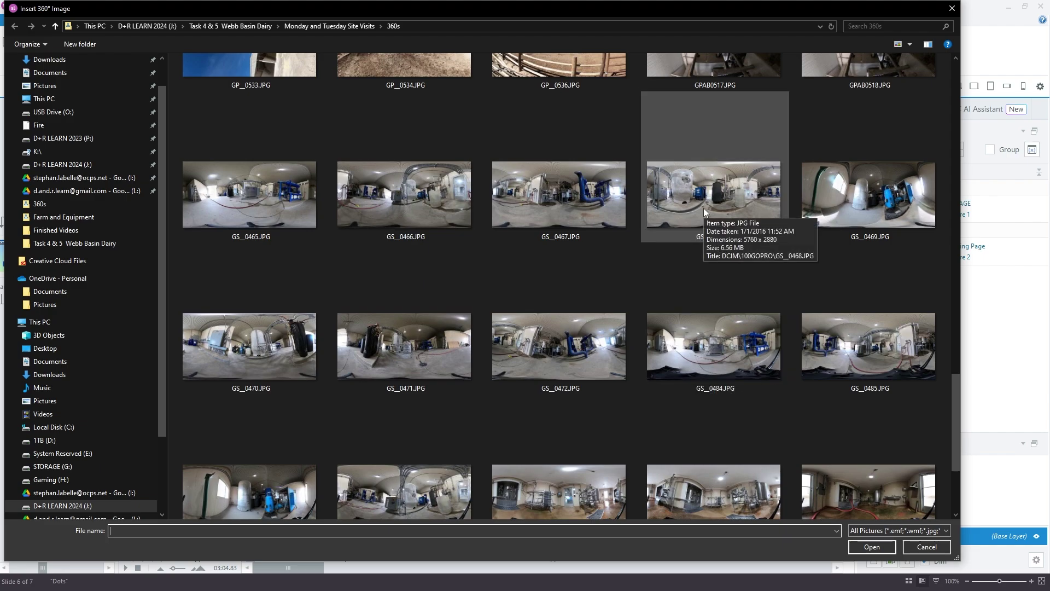
Insert the 360° image GS__0468.JPG on the Equipment Room slide and send it behind all other objects
double_click(729, 207)
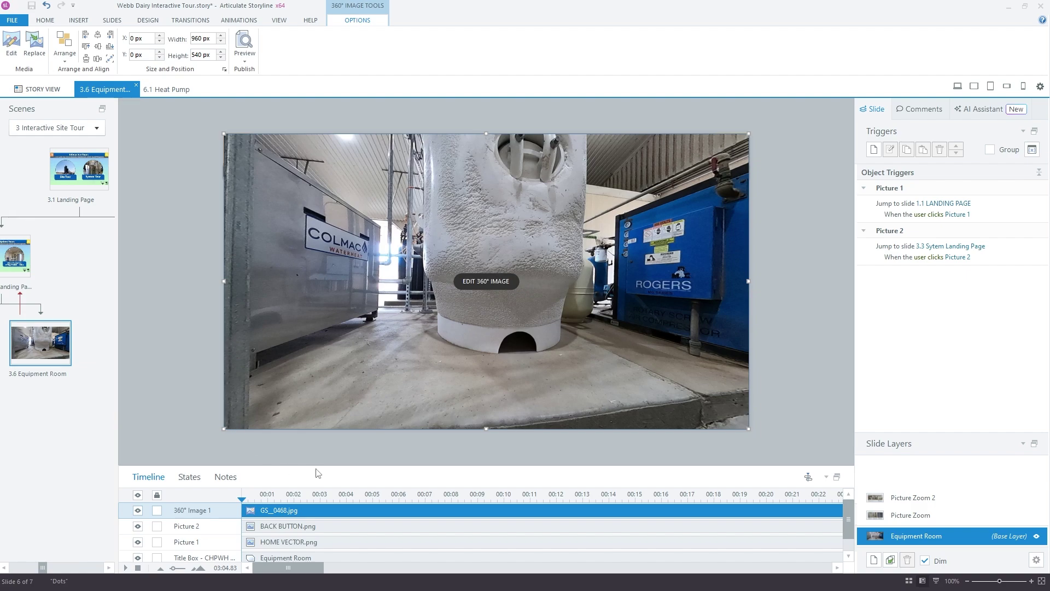
drag(319, 446, 320, 431)
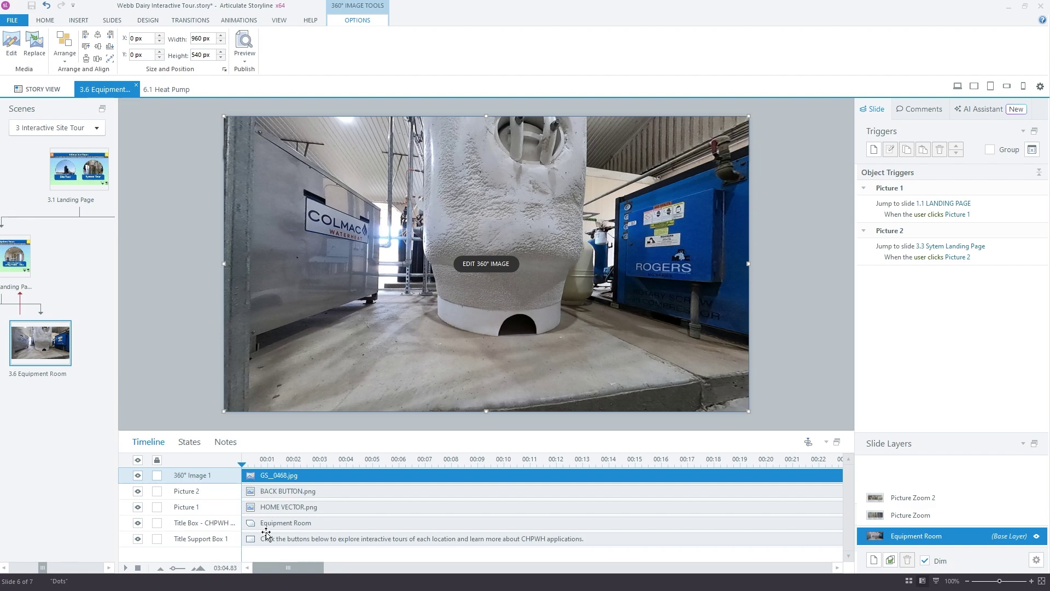
drag(278, 480, 268, 541)
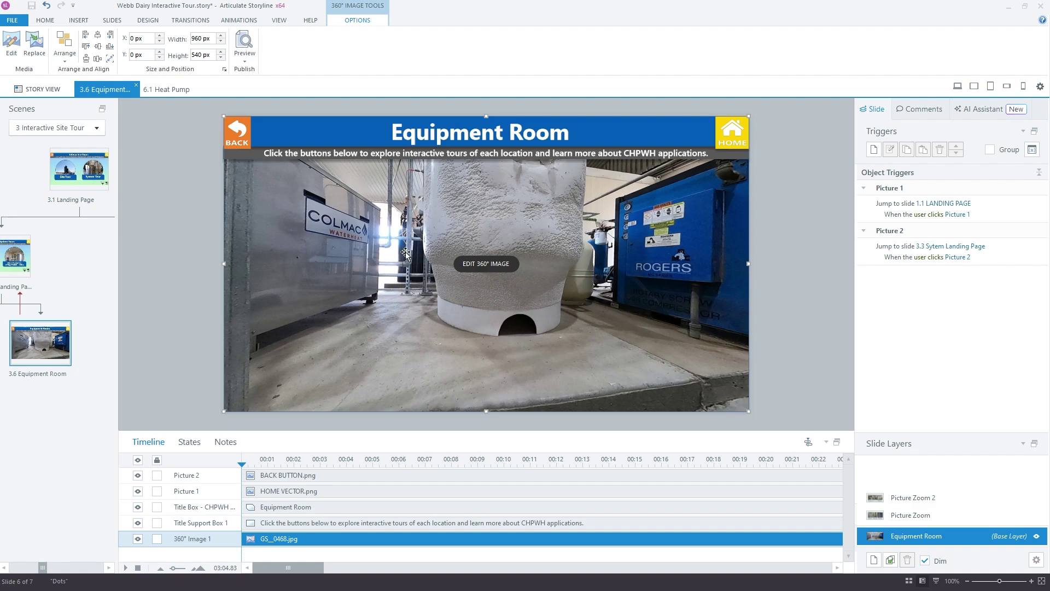
click(183, 248)
Move the 360° image straight down so its upper edge sits just below the title and instruction banner
click(273, 539)
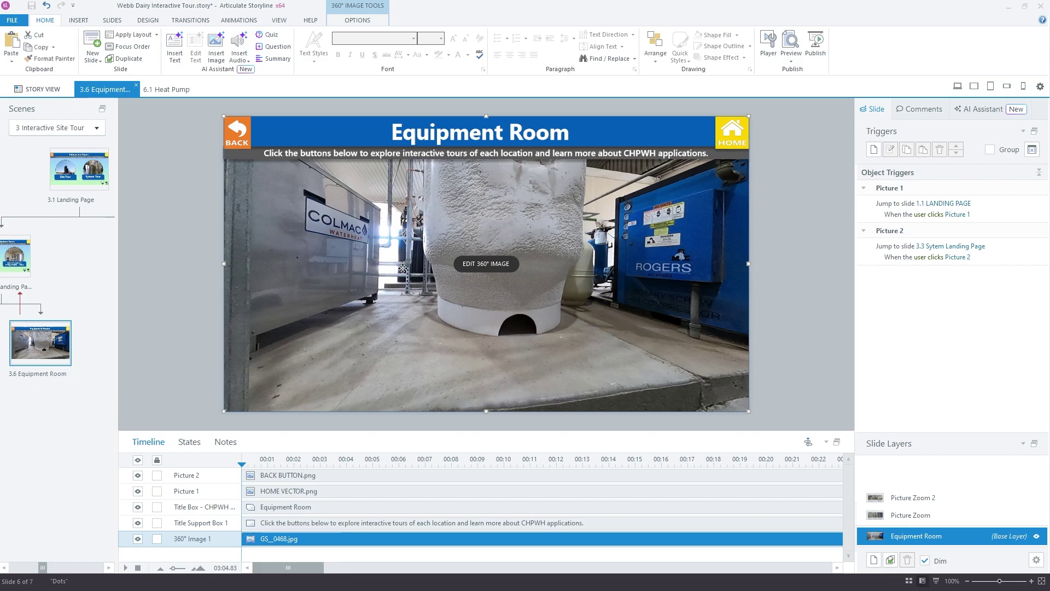
drag(403, 269, 405, 287)
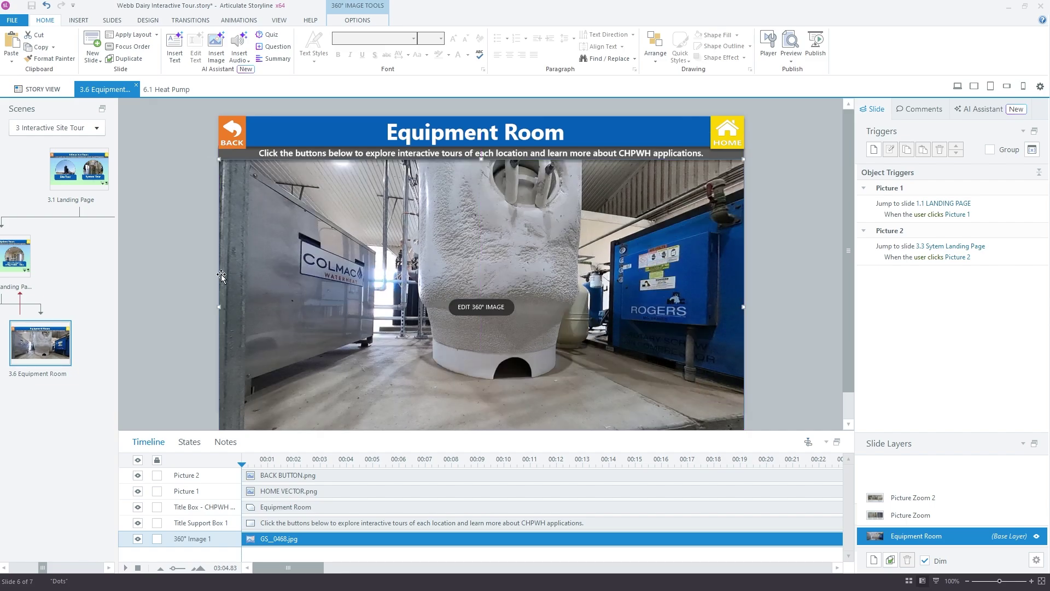
mouse_move(268, 244)
mouse_down()
mouse_move(275, 252)
mouse_move(275, 242)
mouse_up()
click(186, 235)
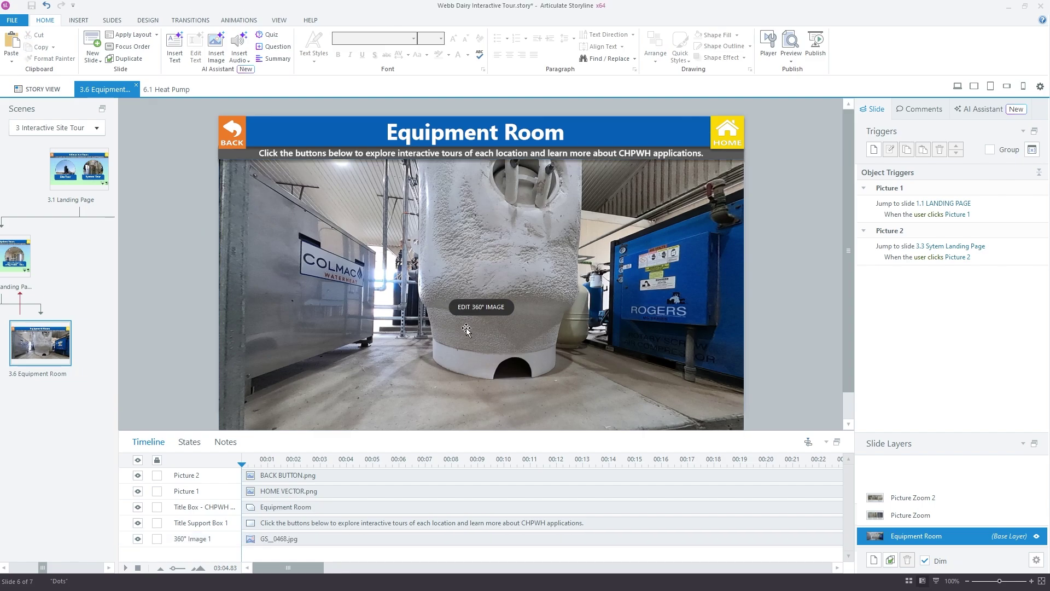
scroll(780, 344, down, 1)
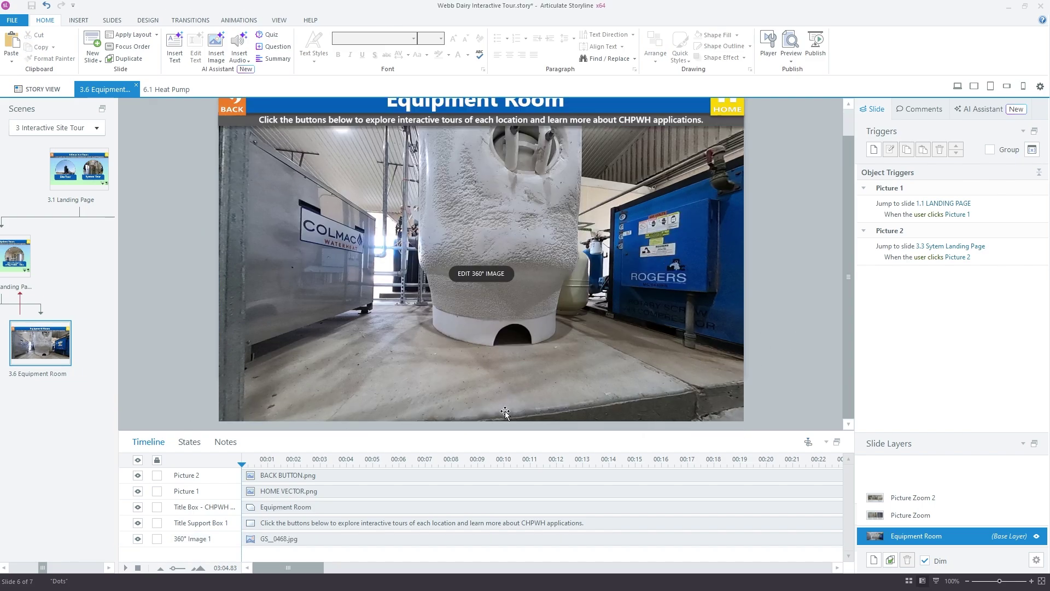
drag(279, 412, 297, 412)
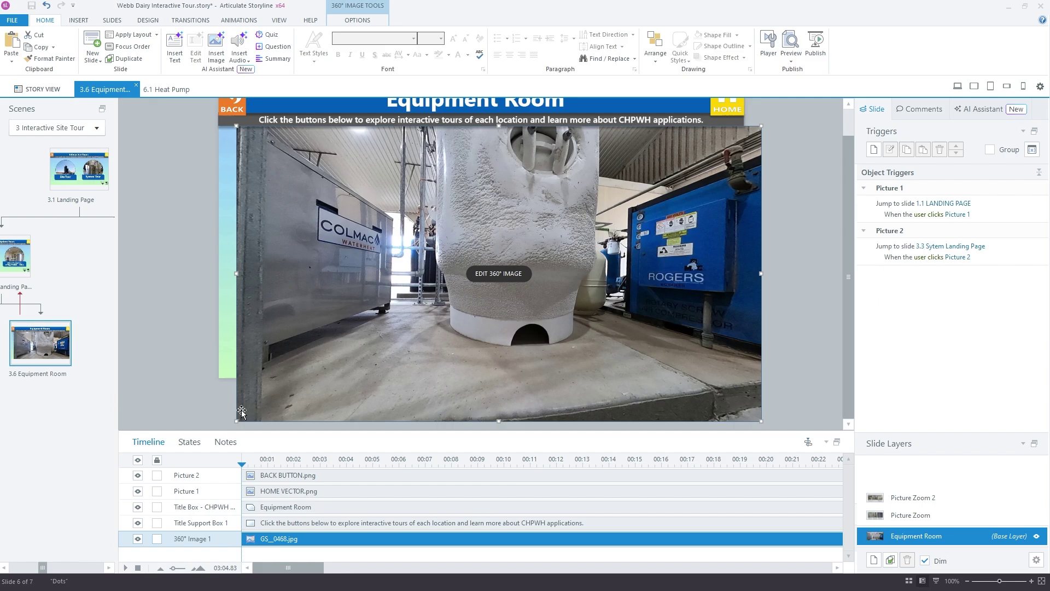
drag(229, 385, 238, 387)
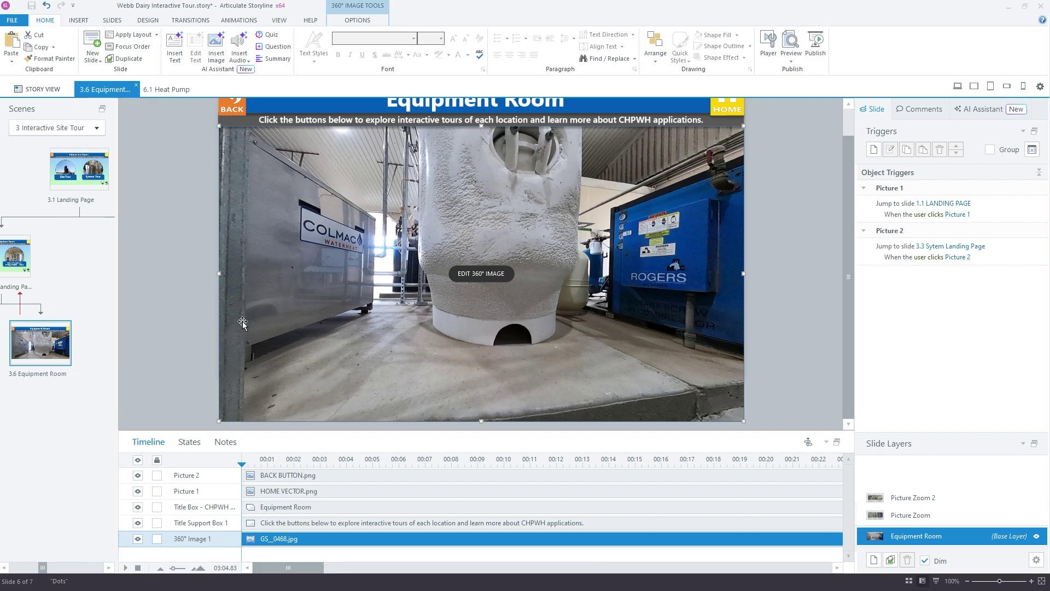
click(192, 308)
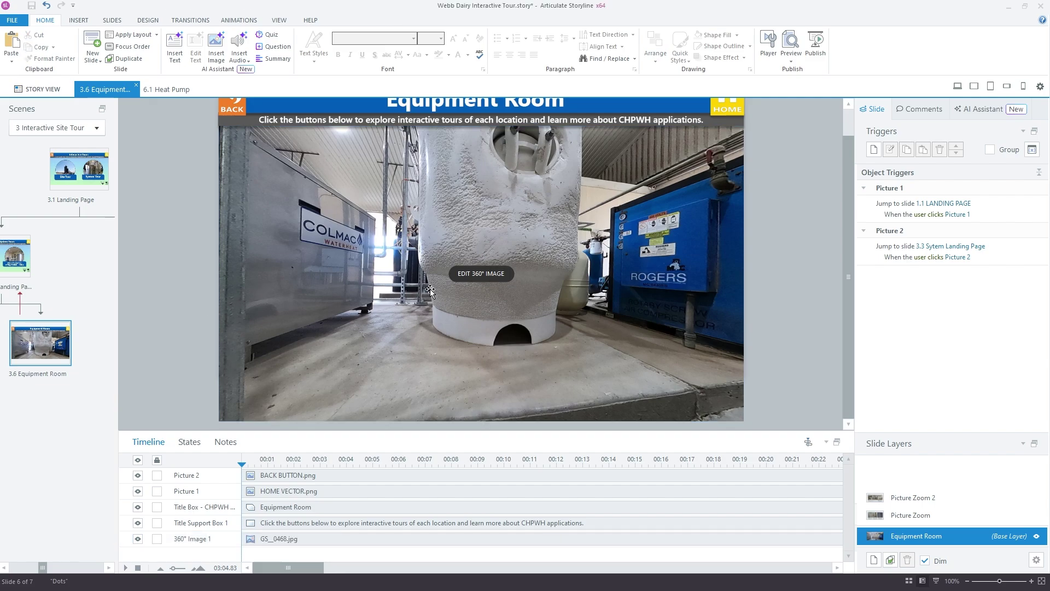
Open the 360° image for editing and look around the equipment room panorama, including the Colmac unit, tanks and compressor
drag(430, 290, 432, 297)
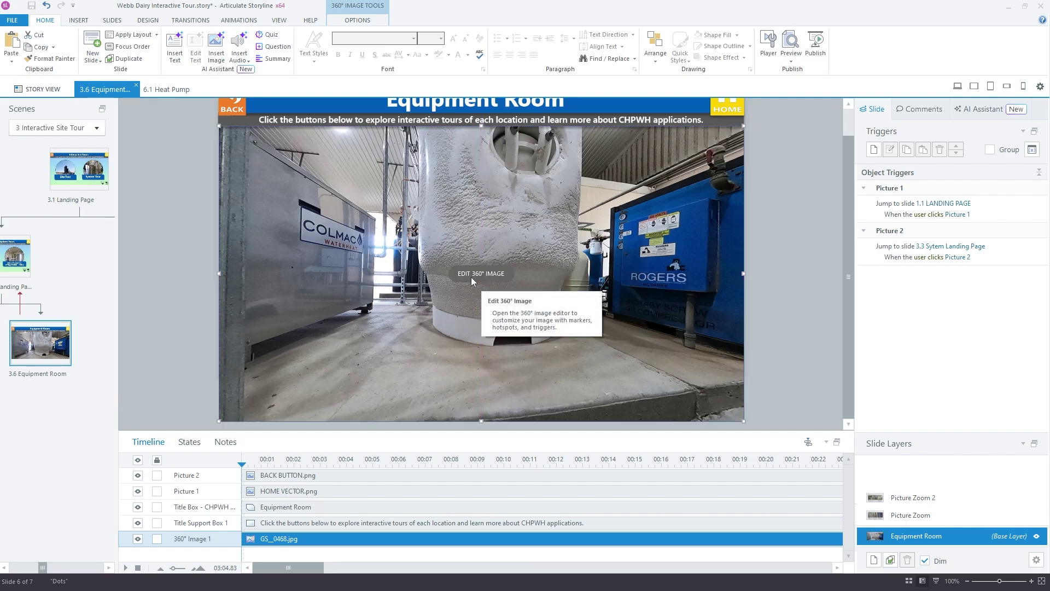
click(472, 277)
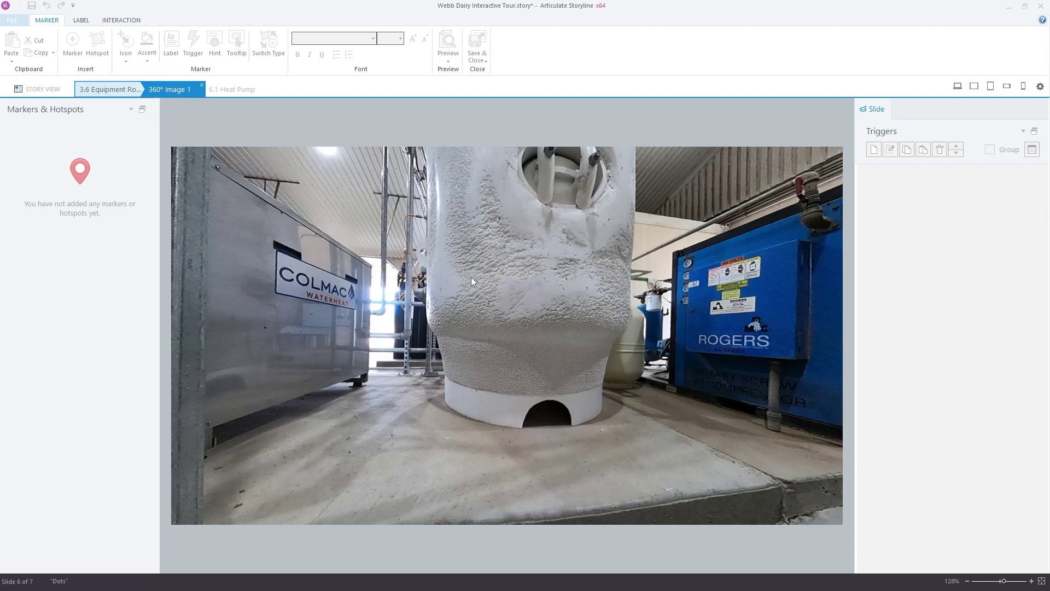
drag(590, 281, 482, 318)
drag(682, 337, 531, 336)
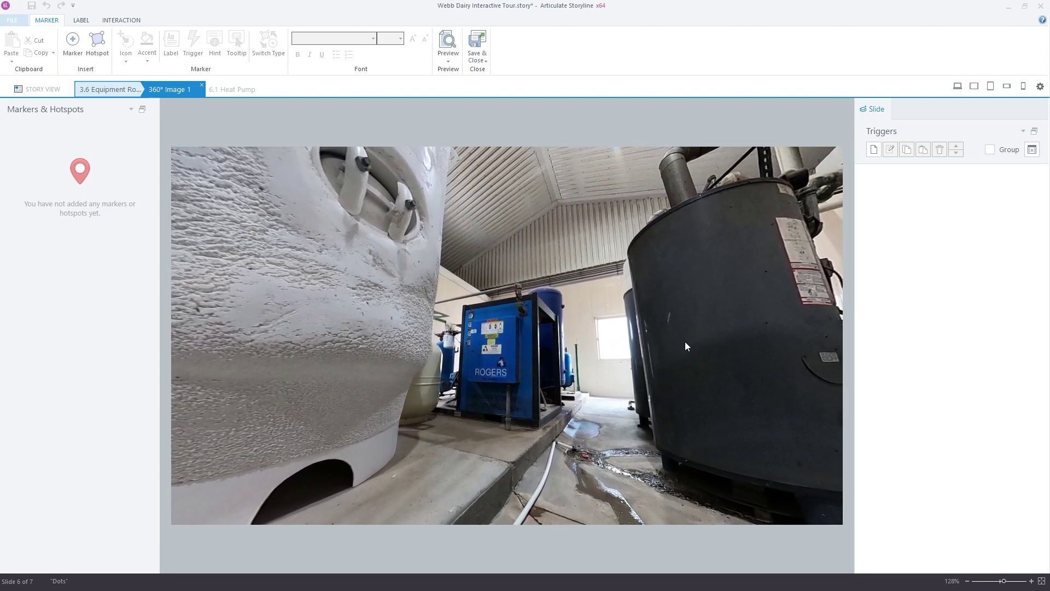
drag(671, 343, 428, 330)
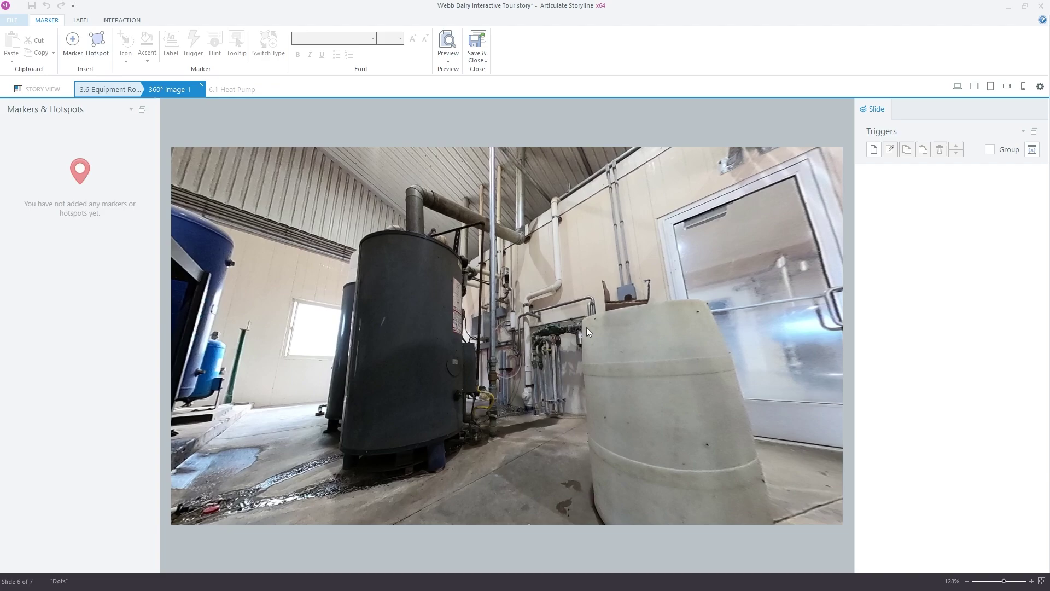
drag(586, 327, 410, 336)
drag(563, 355, 723, 441)
drag(268, 358, 424, 363)
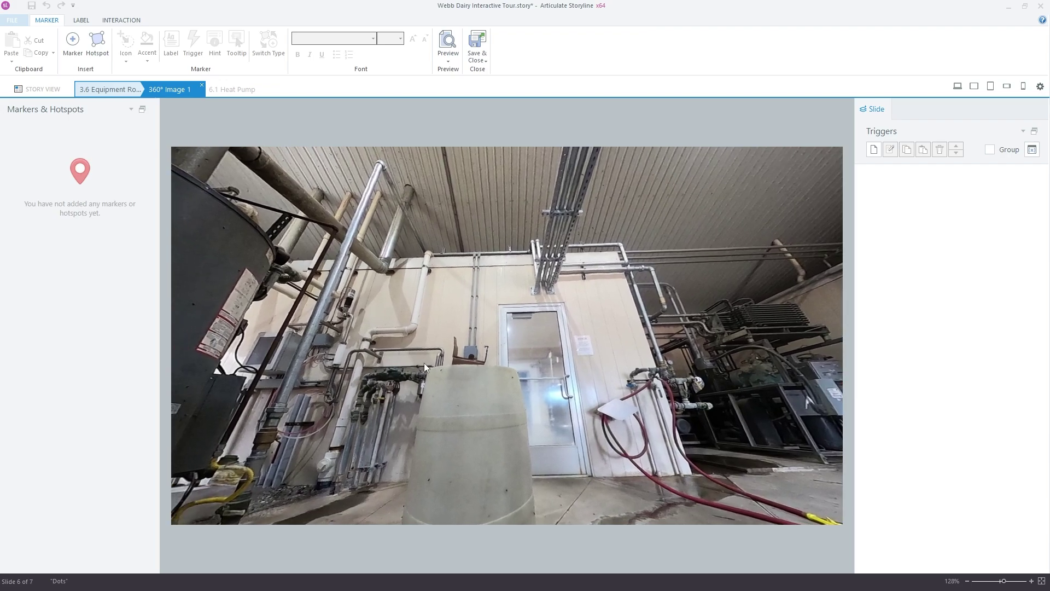
drag(319, 371, 561, 341)
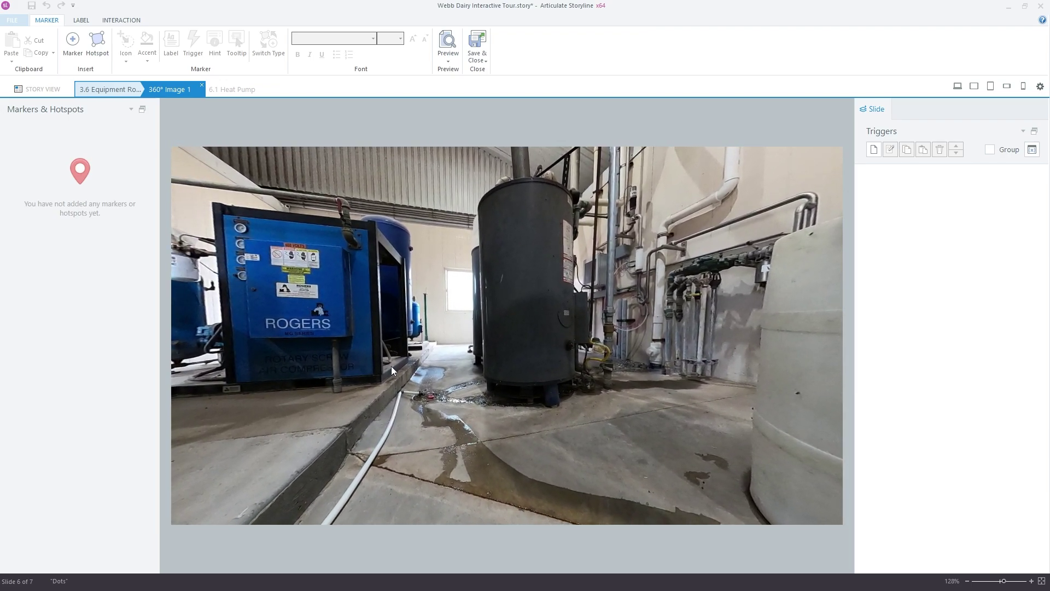
drag(392, 366, 543, 371)
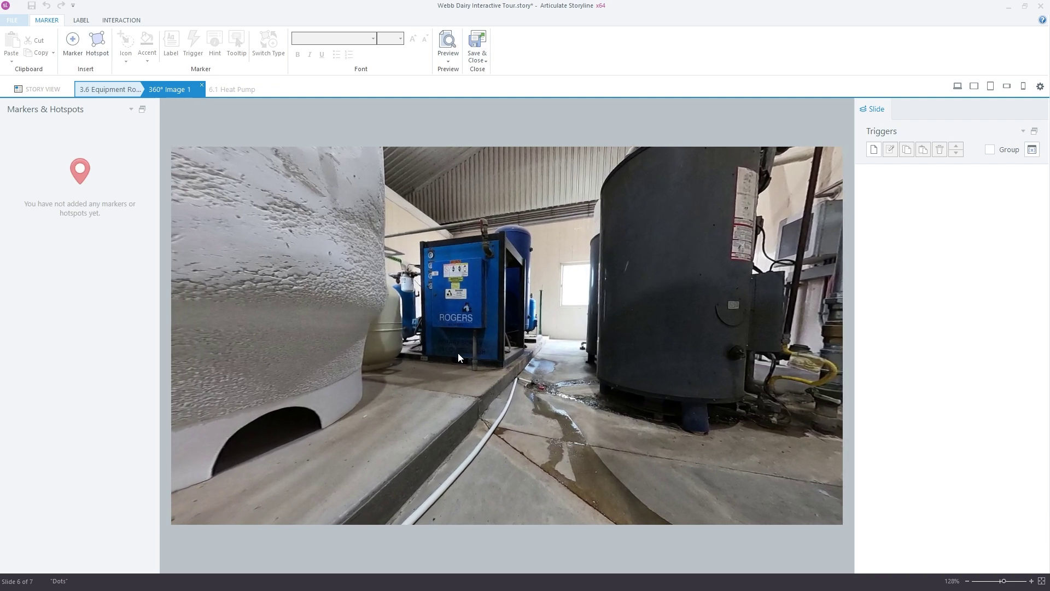
drag(458, 353, 553, 341)
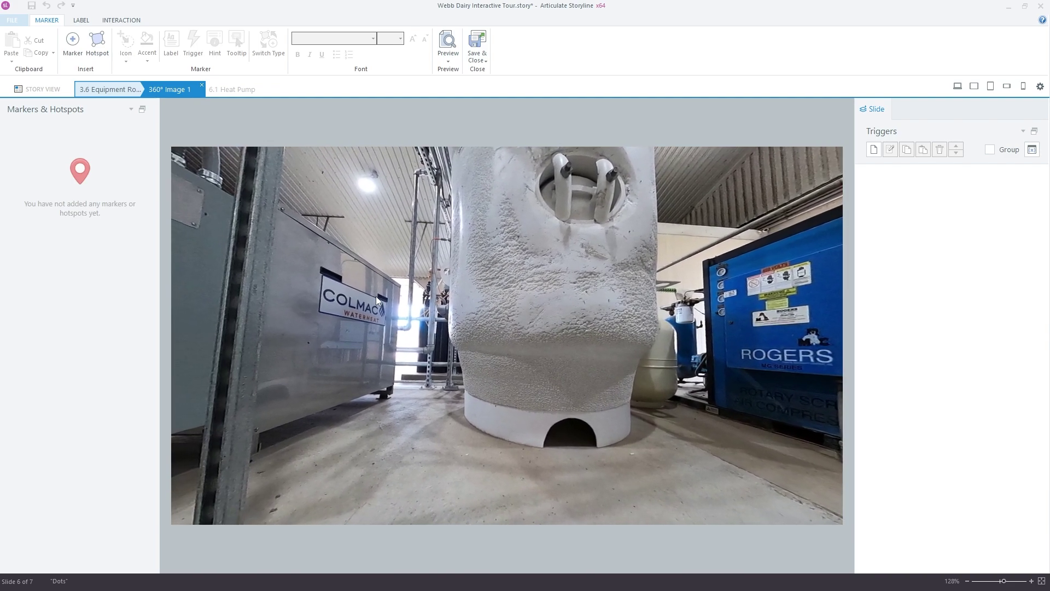
drag(372, 268, 412, 289)
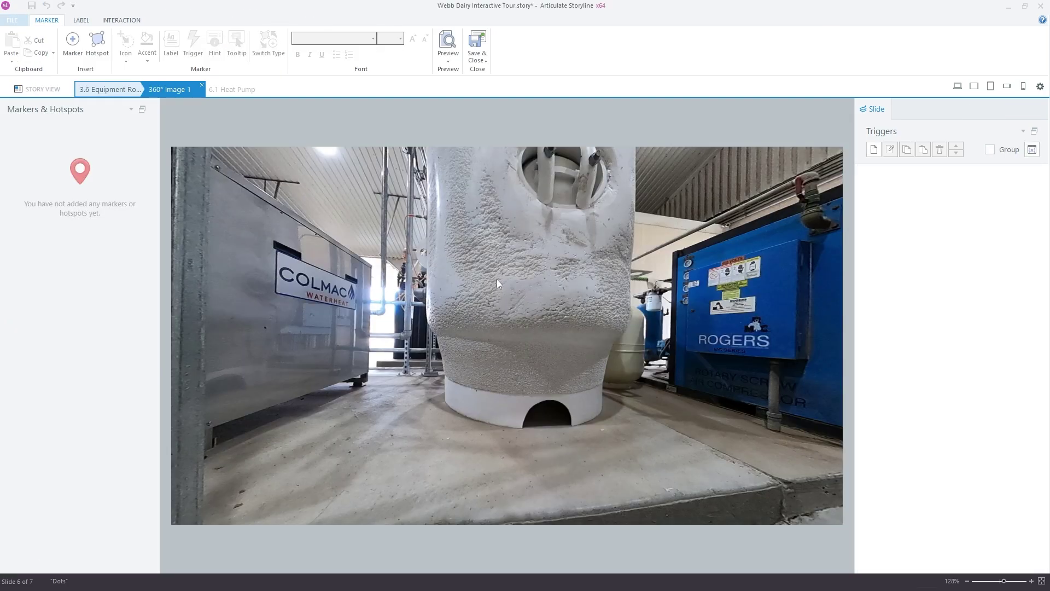
drag(496, 279, 597, 325)
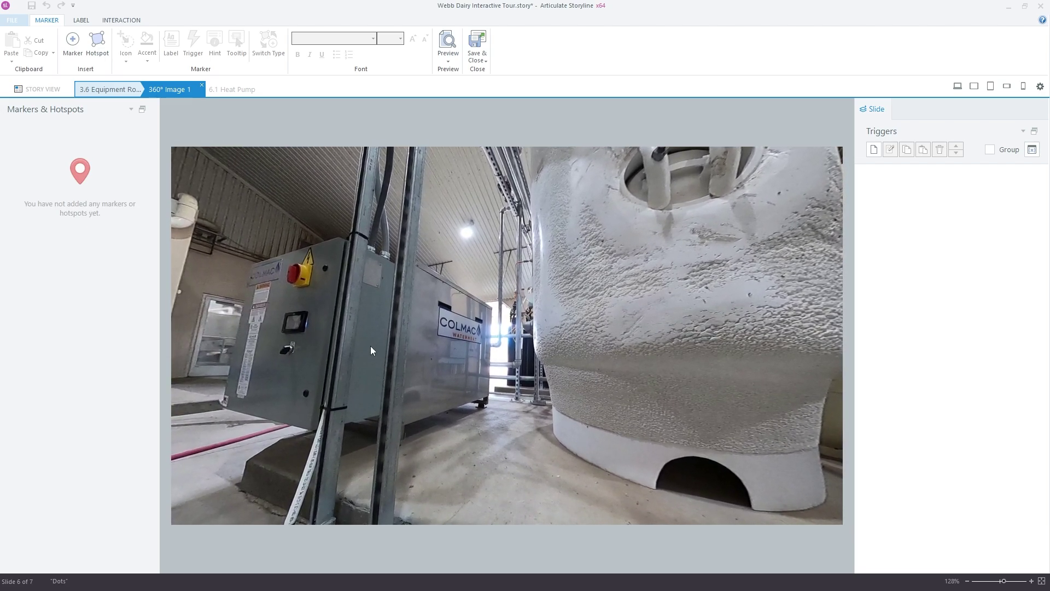
drag(370, 345, 468, 335)
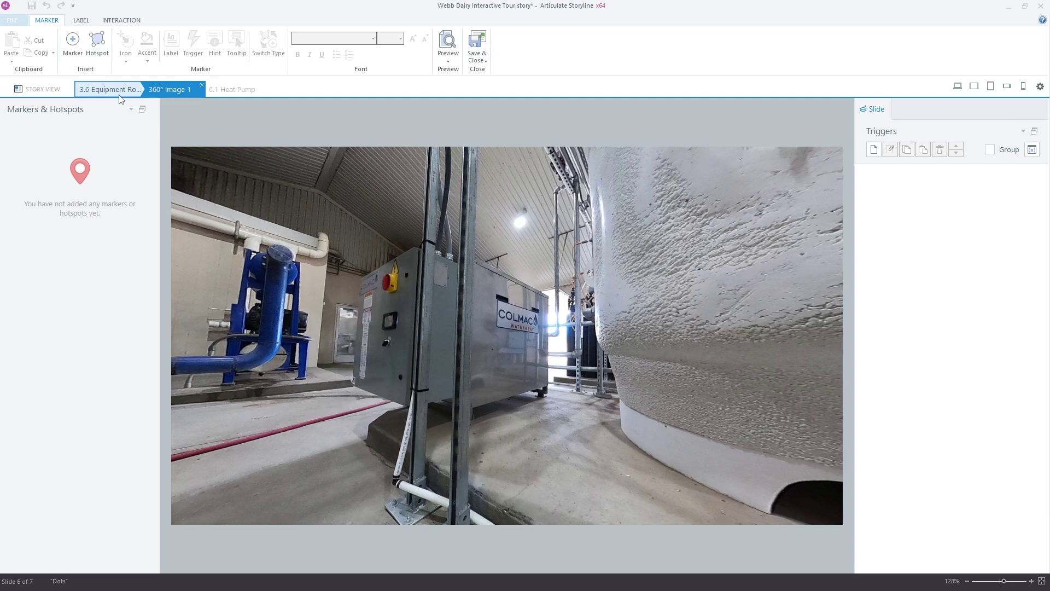
Set the 360° image's initial view to 7°, 300°, centred on the Colmac heat pump, and save the changes
click(129, 22)
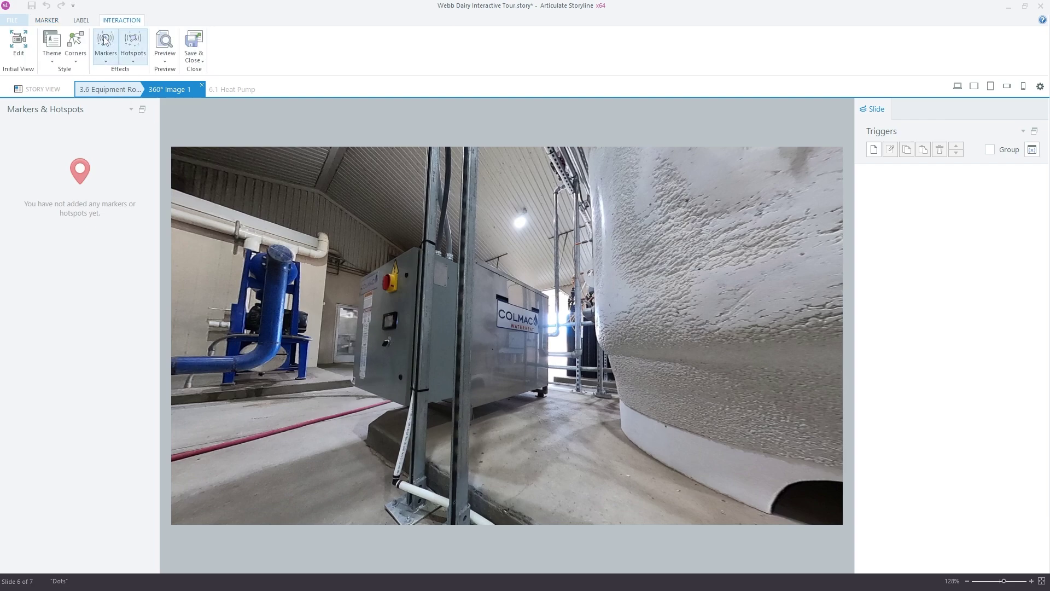
click(15, 44)
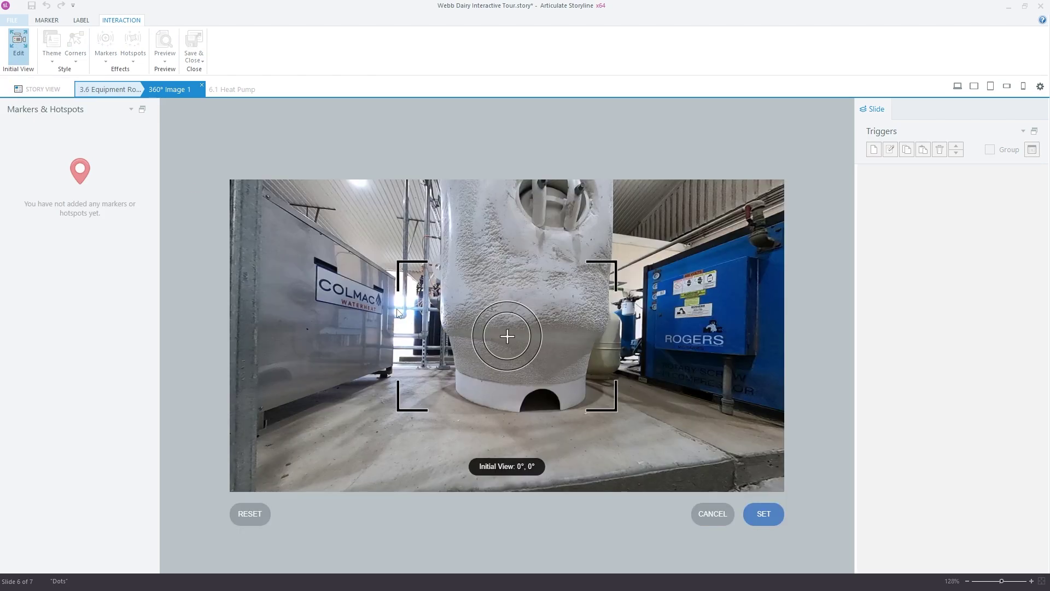
drag(399, 314, 651, 333)
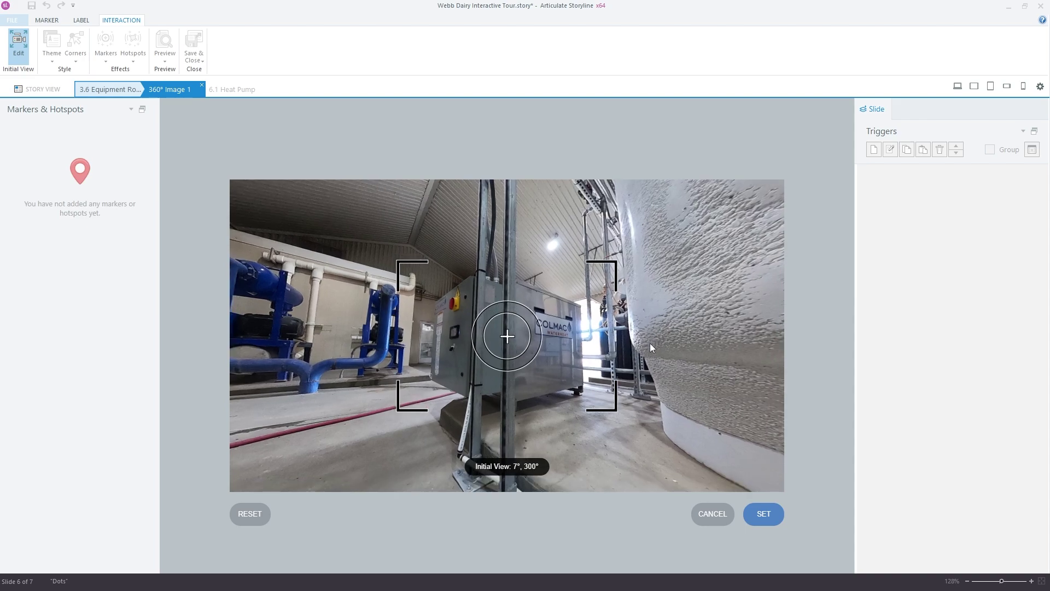
click(766, 518)
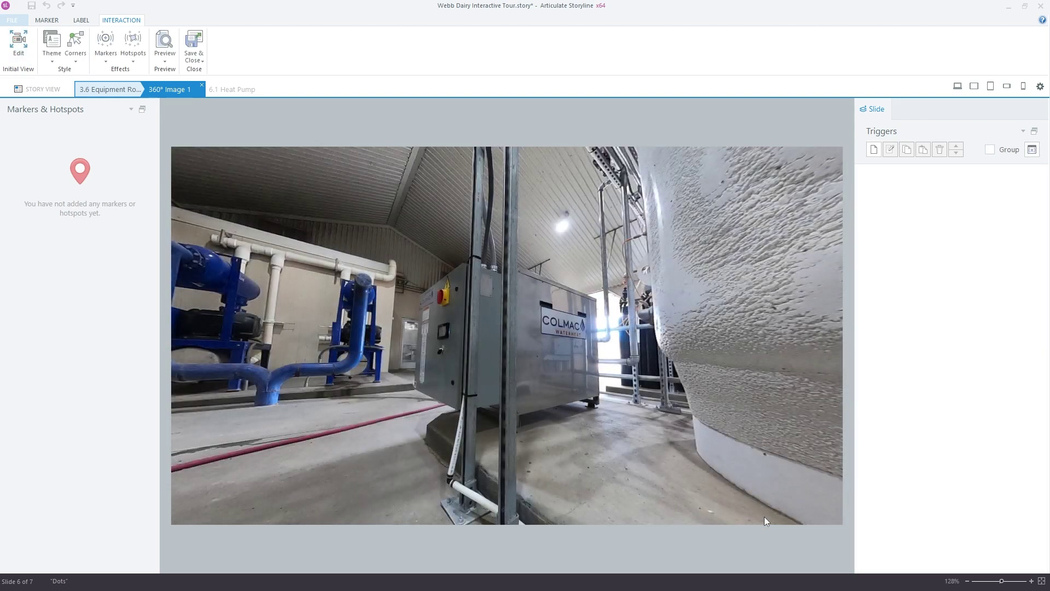
click(202, 86)
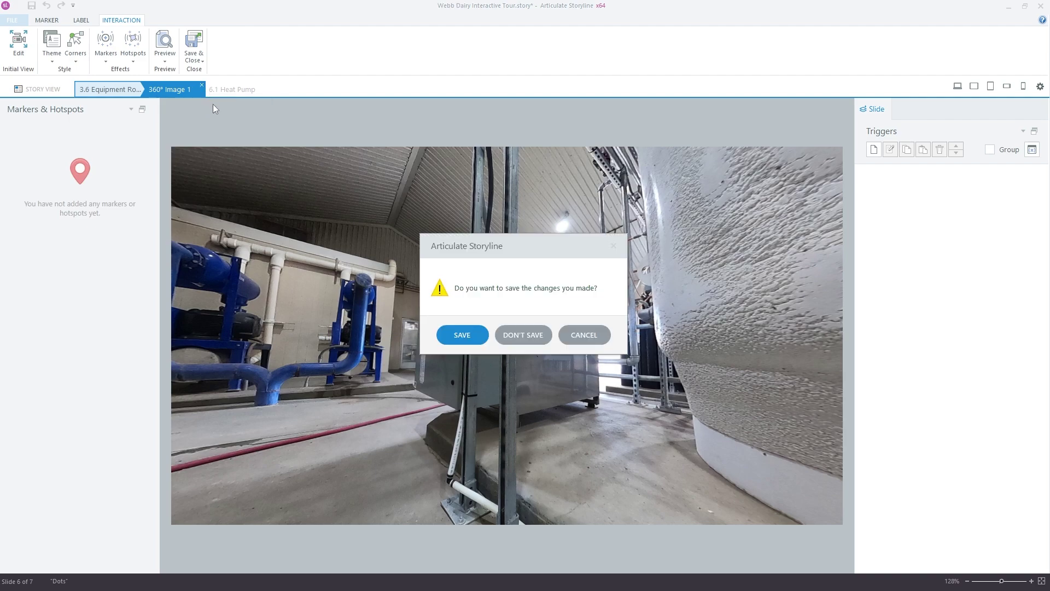
click(462, 335)
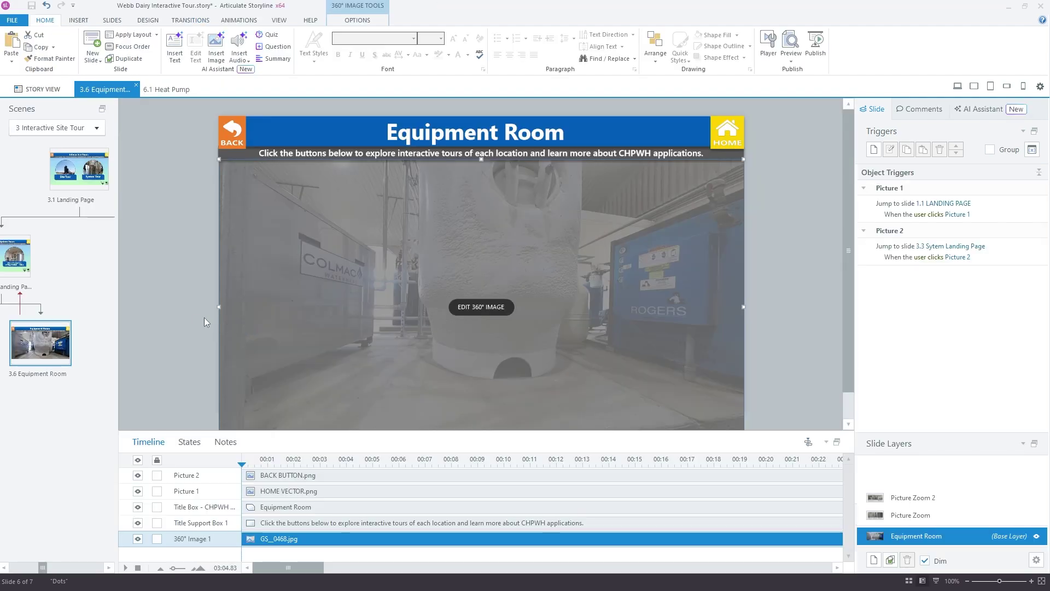
click(186, 315)
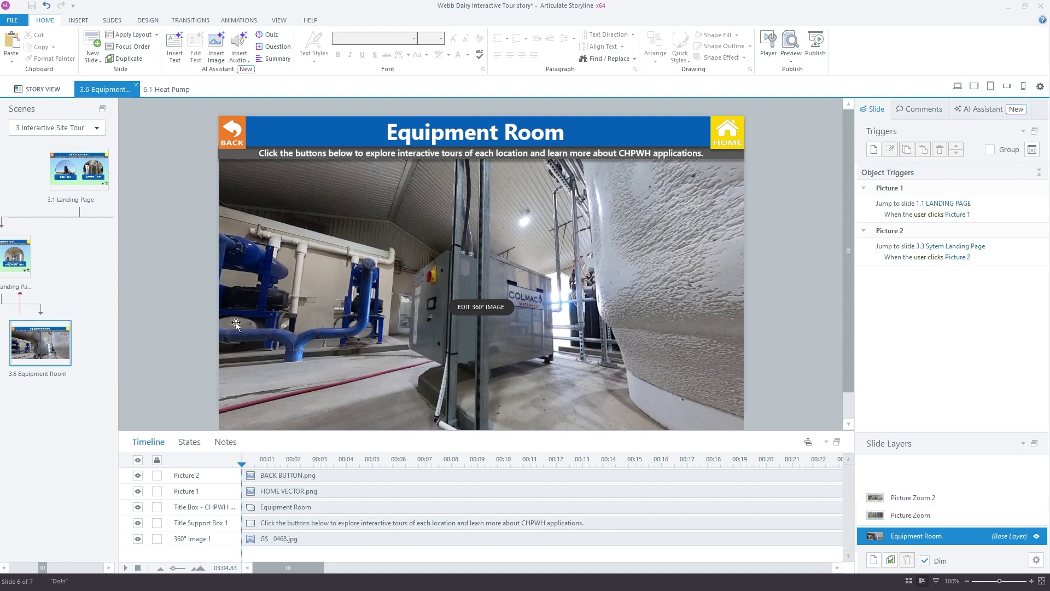
Reopen the 360° image for editing, examine the view around the Colmac unit and the white tank, and return to the slide
click(485, 306)
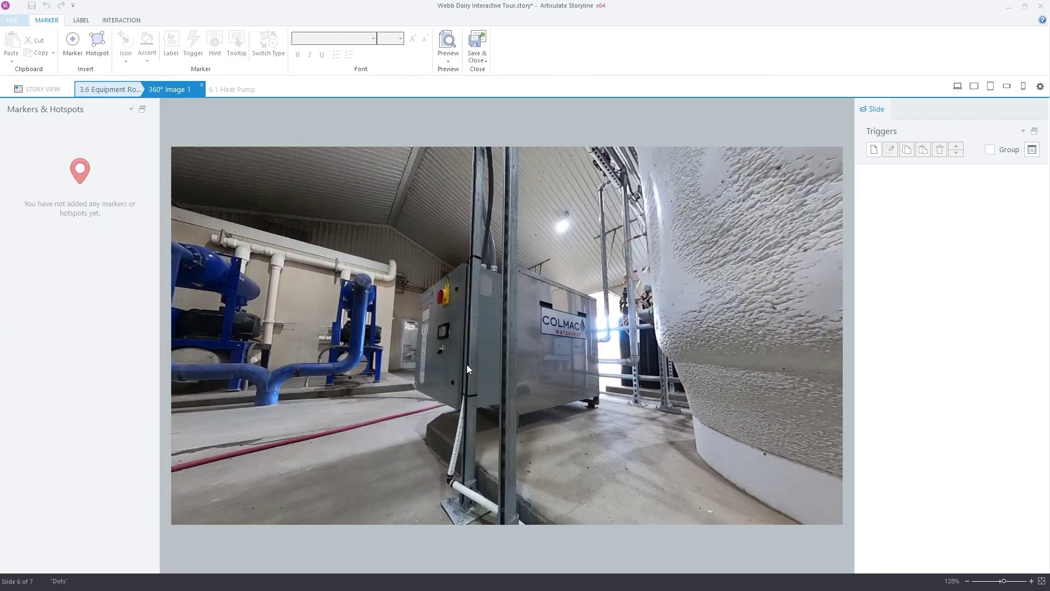
drag(520, 349, 353, 327)
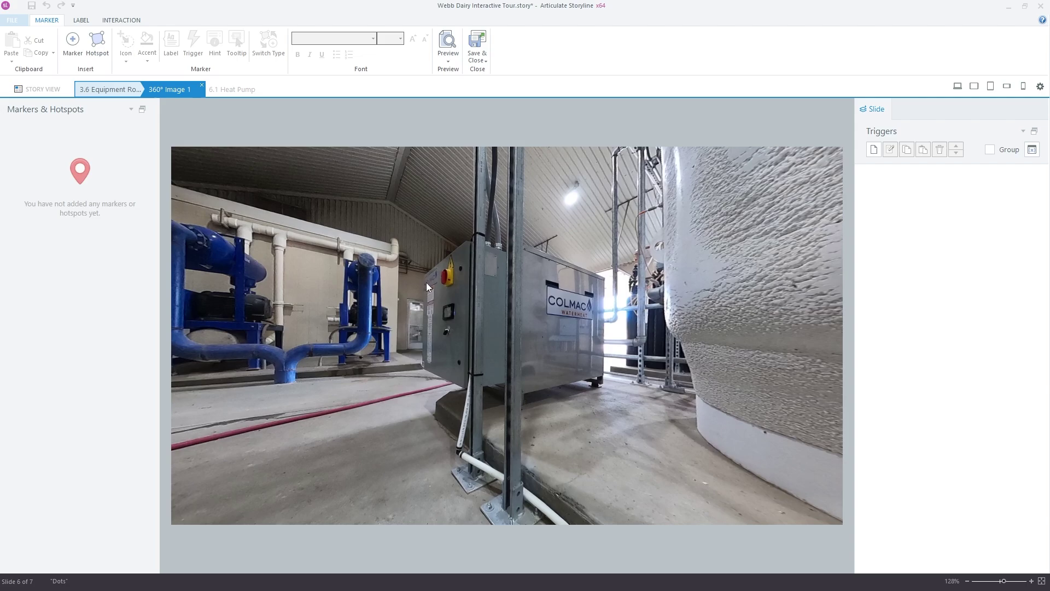
drag(426, 282, 444, 288)
drag(823, 305, 448, 342)
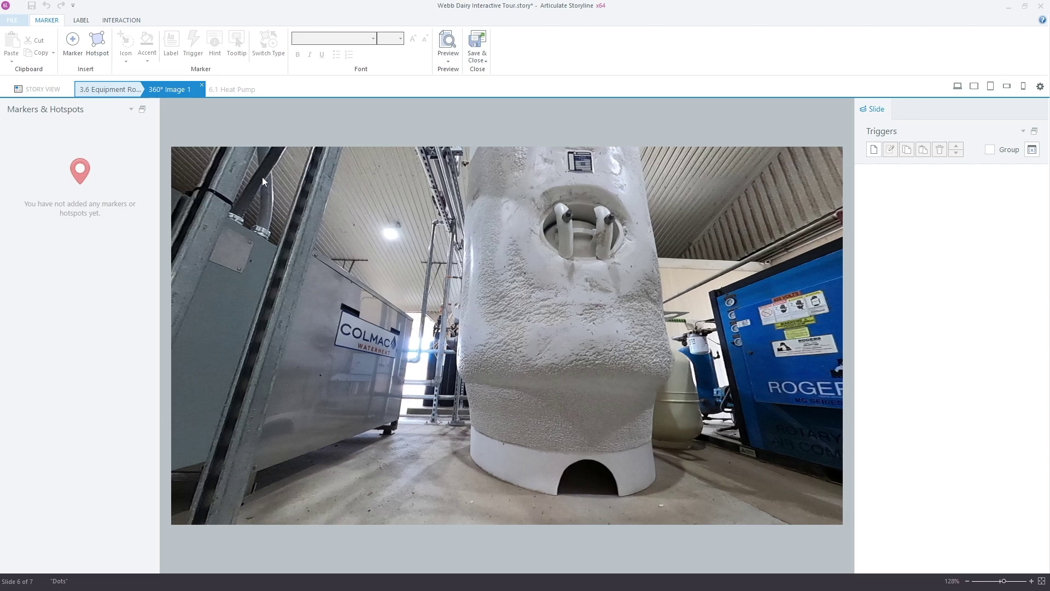
drag(332, 297, 389, 262)
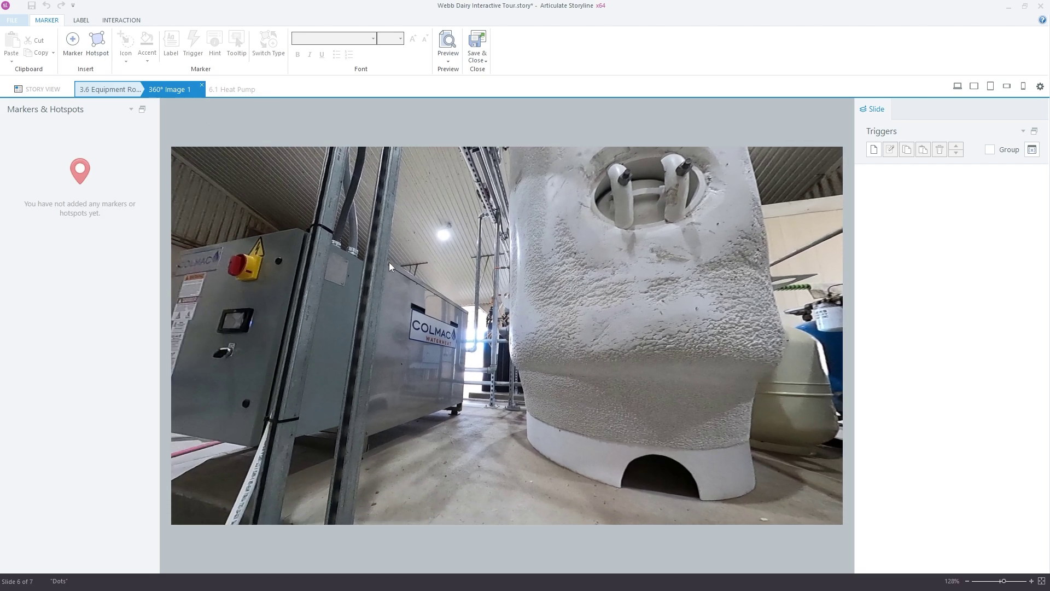
click(202, 86)
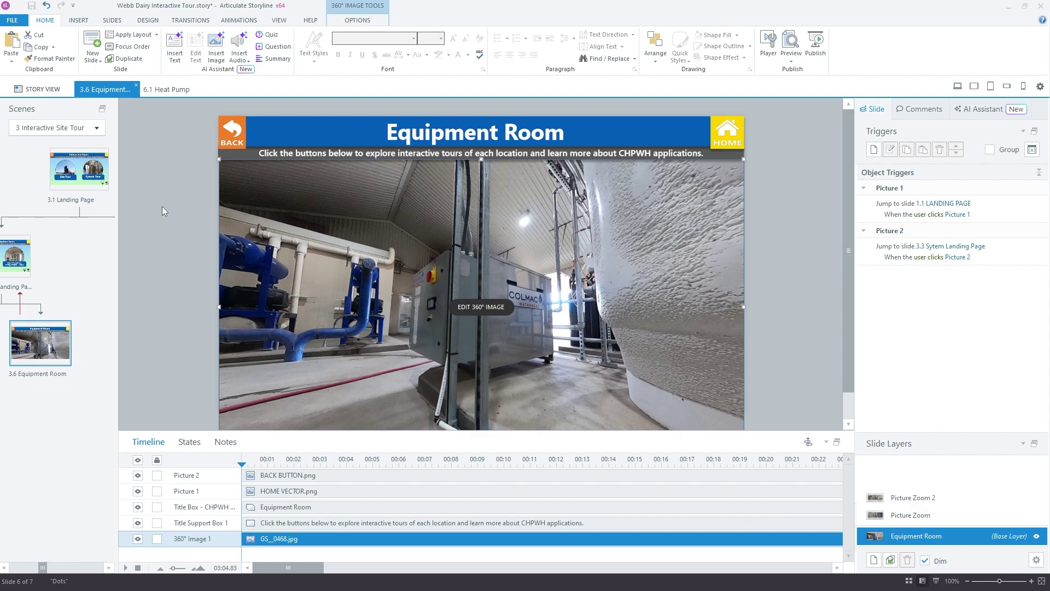
Switch to the 6.1 Heat Pump slide and select its tools picture to examine the information layout
click(167, 92)
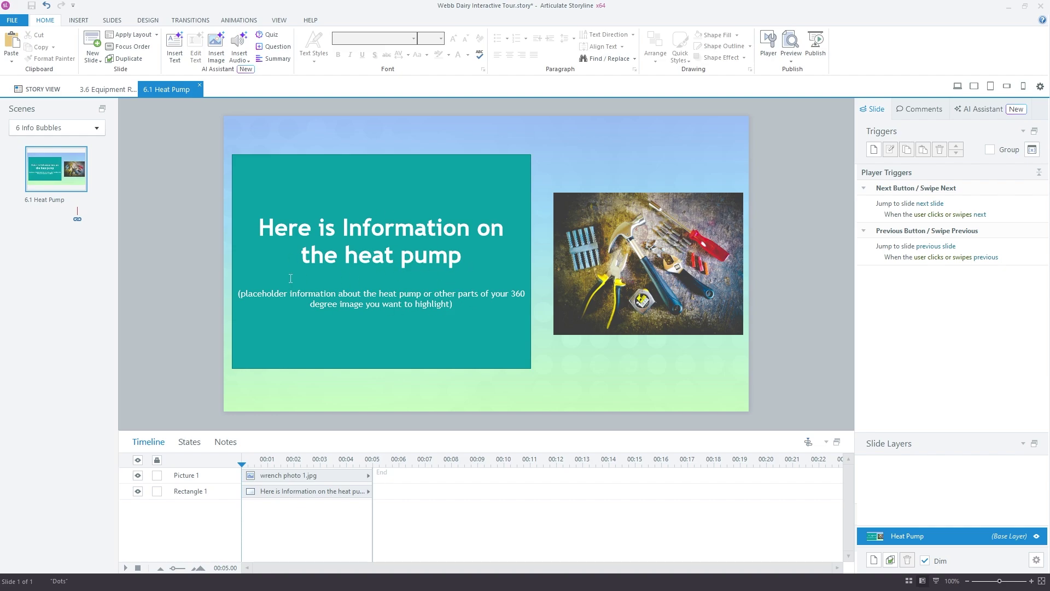
click(603, 286)
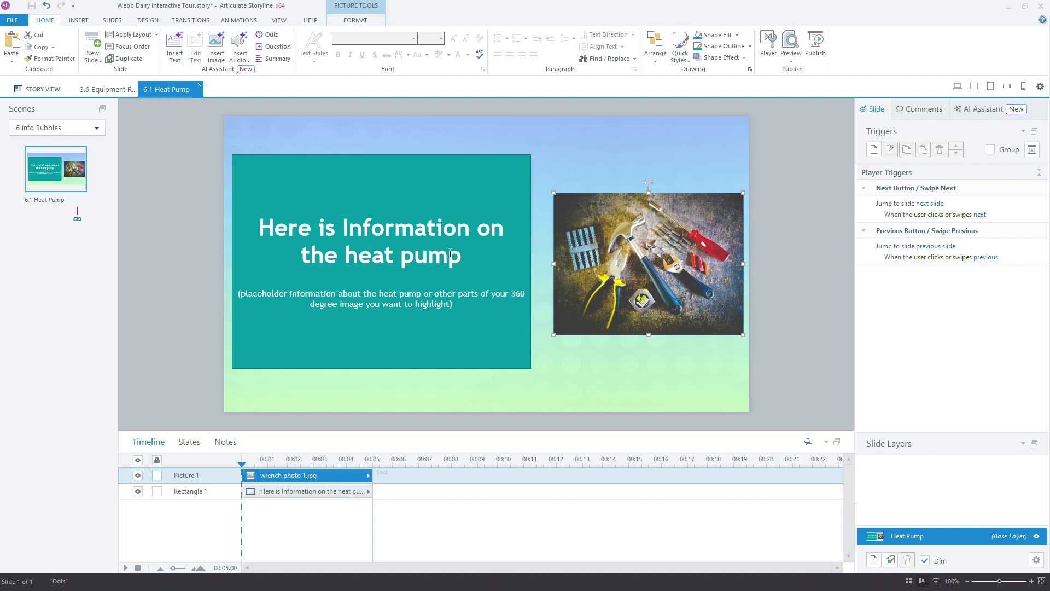
Examine the placeholder text block and the tools picture on the 6.1 Heat Pump slide
click(431, 318)
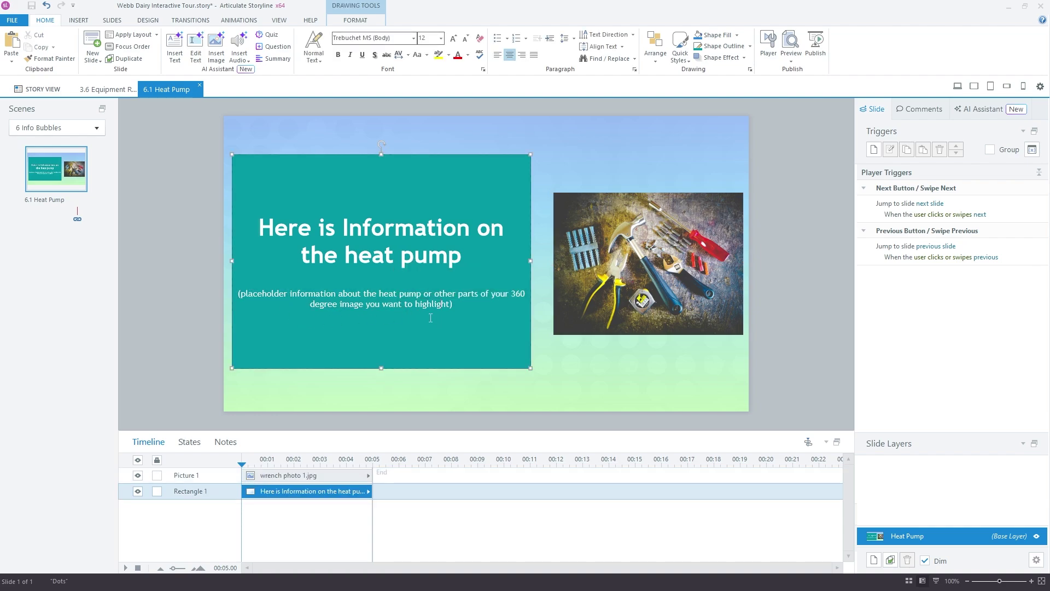
triple_click(461, 304)
click(714, 271)
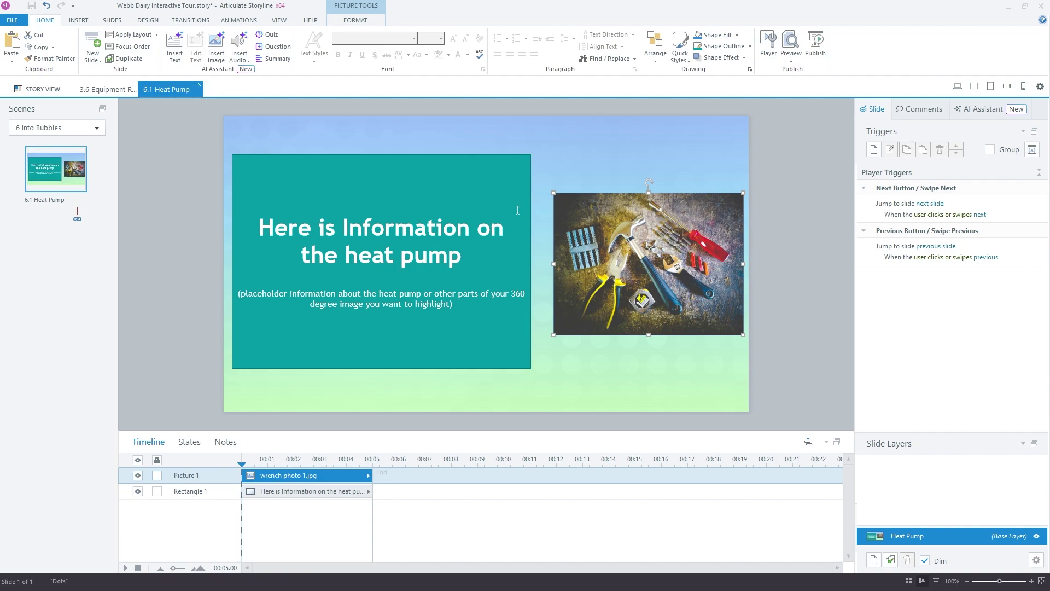
Open the 360° image on the 3.6 Equipment Room slide for editing and add a marker on the Colmac unit
click(107, 89)
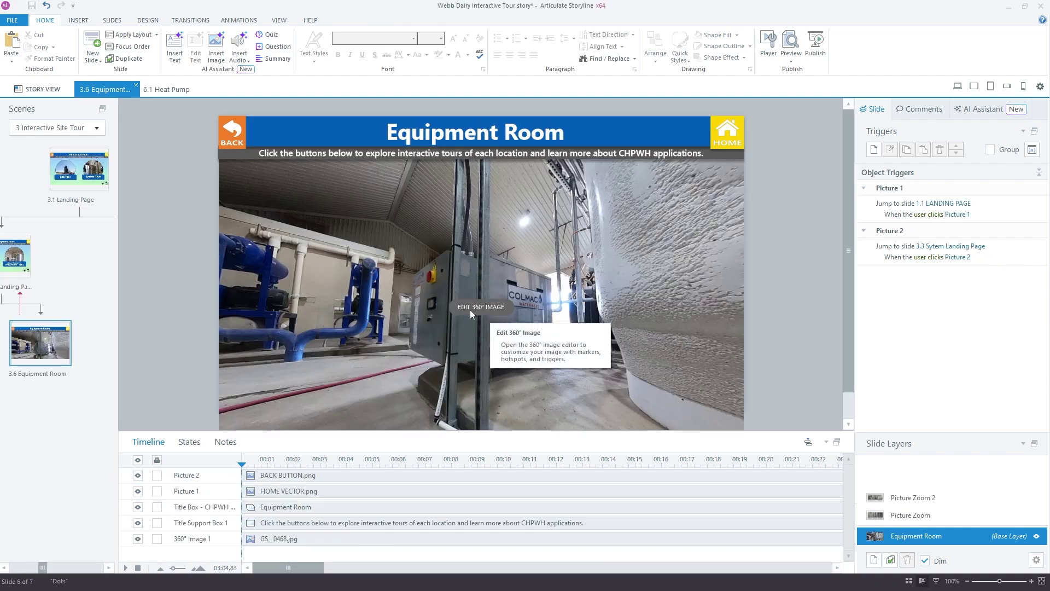
scroll(471, 289, down, 1)
click(477, 277)
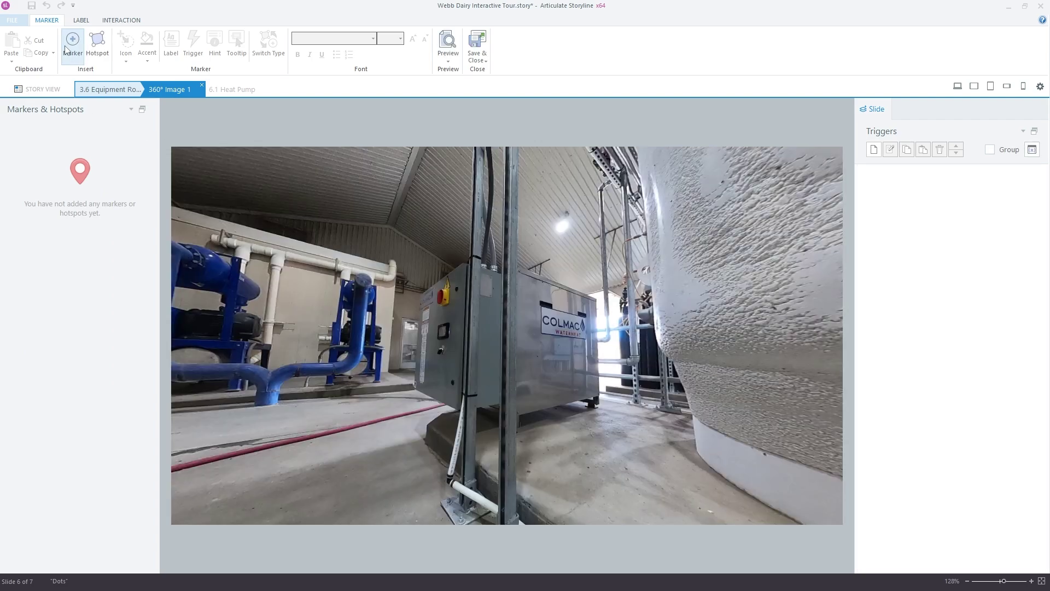
click(71, 46)
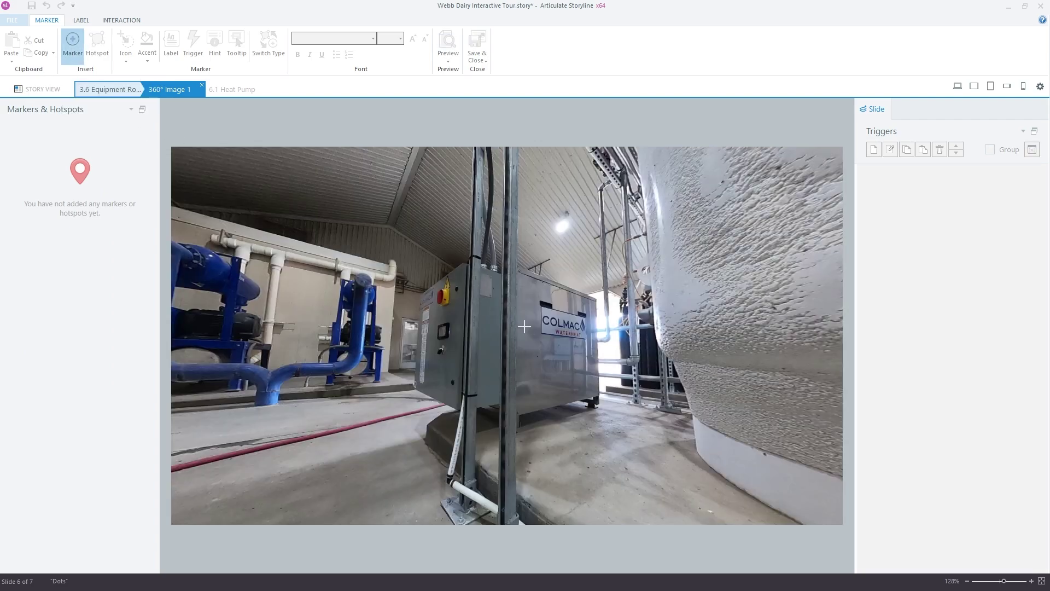
click(541, 355)
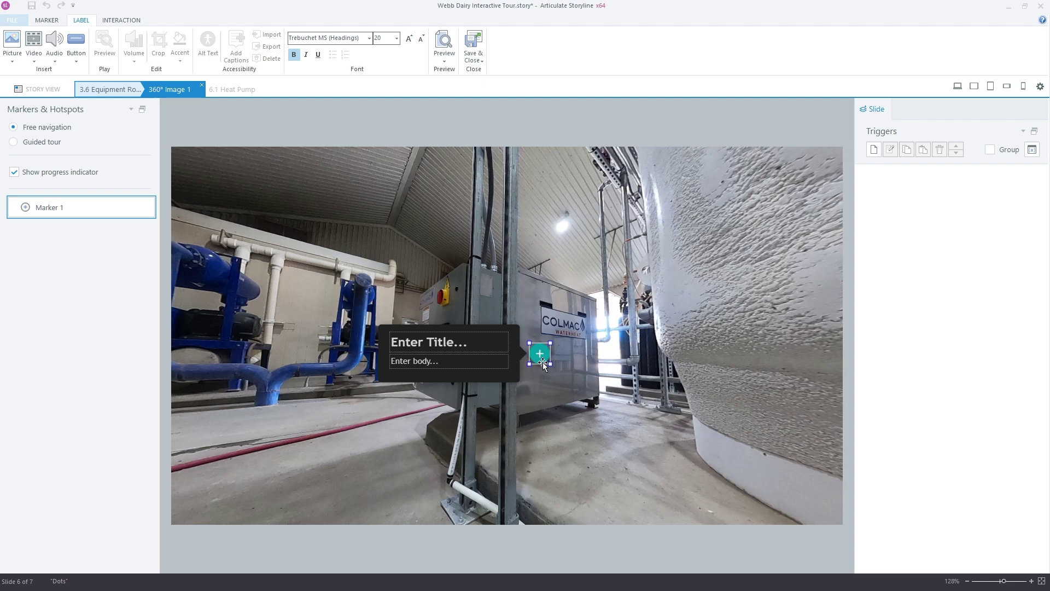
Resize the marker to be slightly smaller and centre it just below the Colmac logo
click(552, 364)
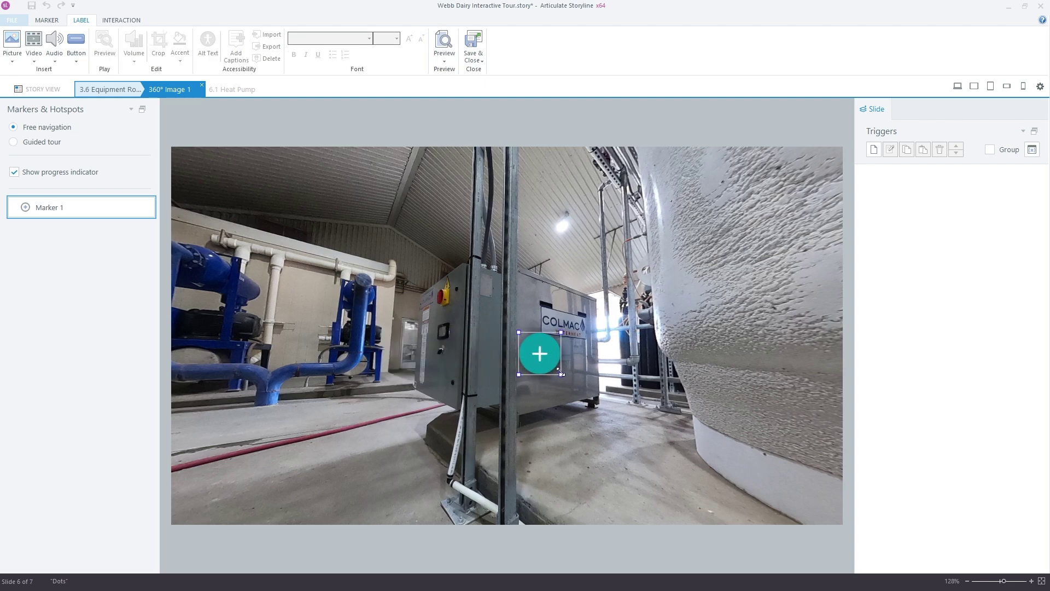
drag(544, 355, 552, 358)
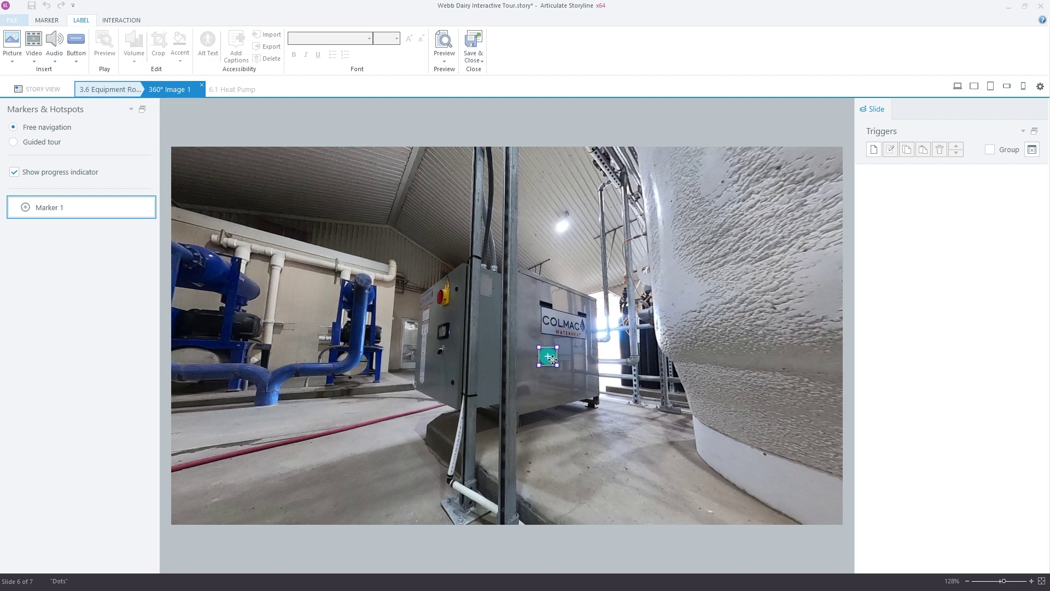
click(552, 362)
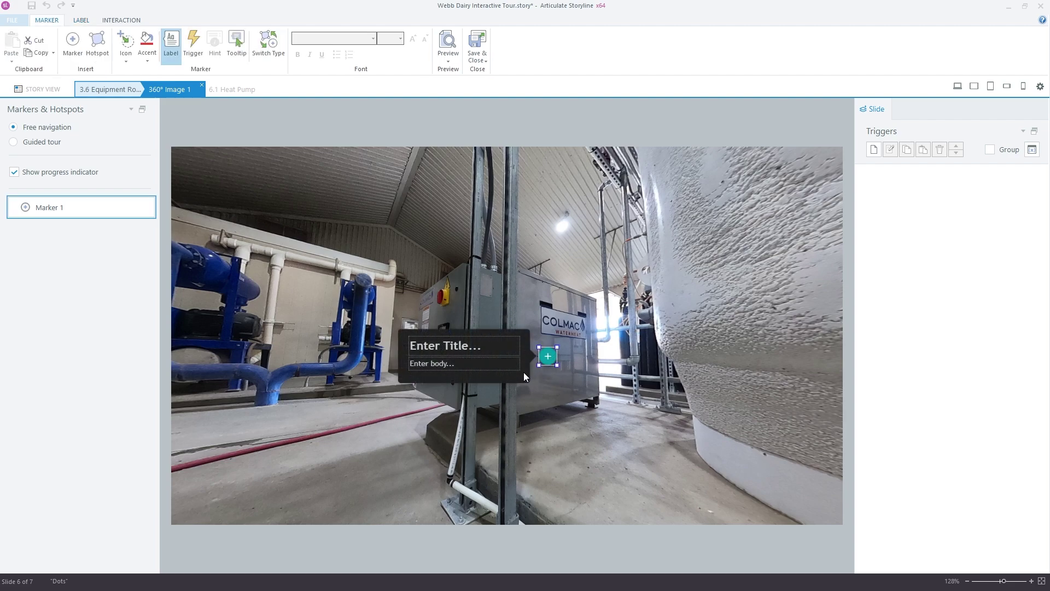
Give the marker a label titled "Heat Pump" with the body text "Information on the heat pump blah blah blah"
click(170, 52)
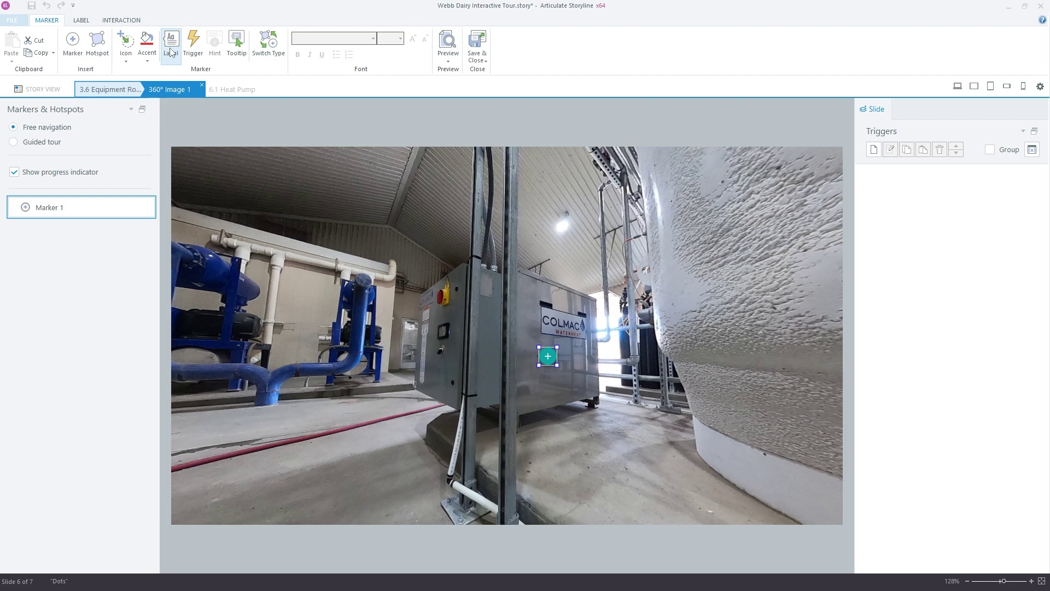
click(171, 52)
click(471, 348)
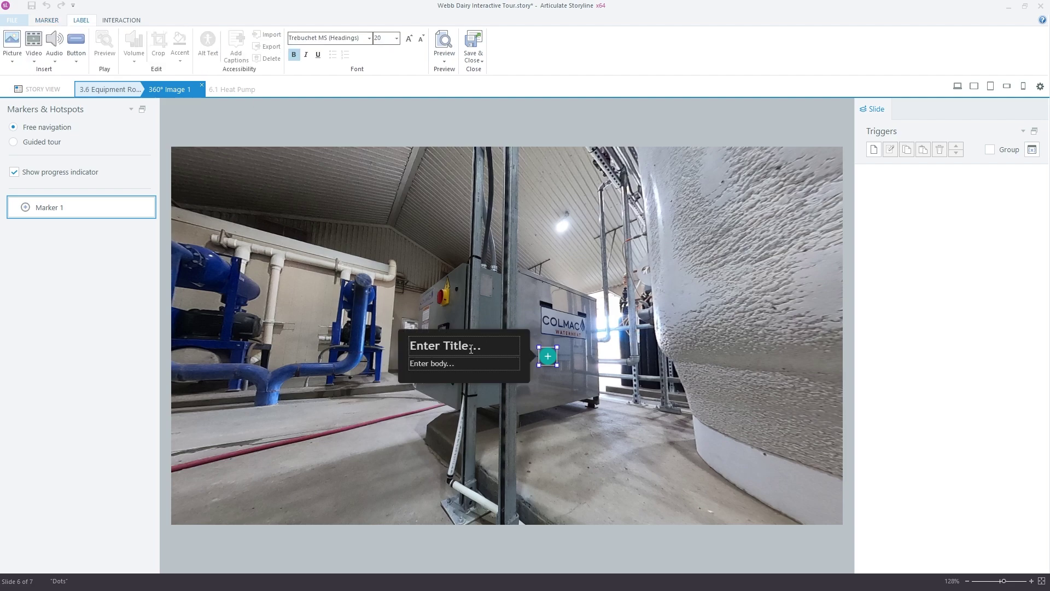
text(Heat Pump)
click(435, 363)
text(Information on tge)
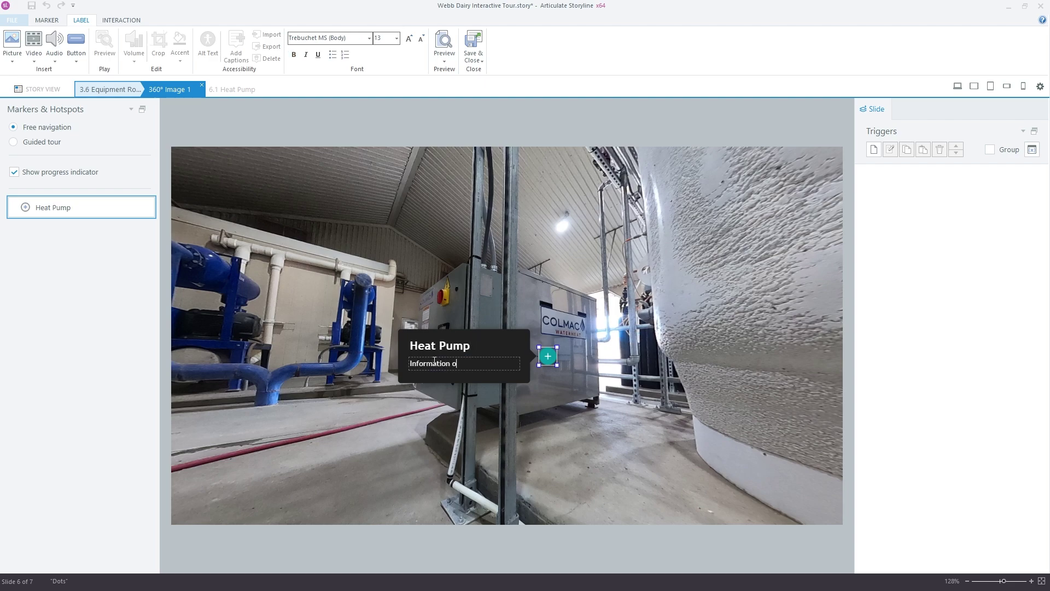
key(BackSpace)
key(BackSpace)
key(BackSpace)
text(the heat pump blah blah blah)
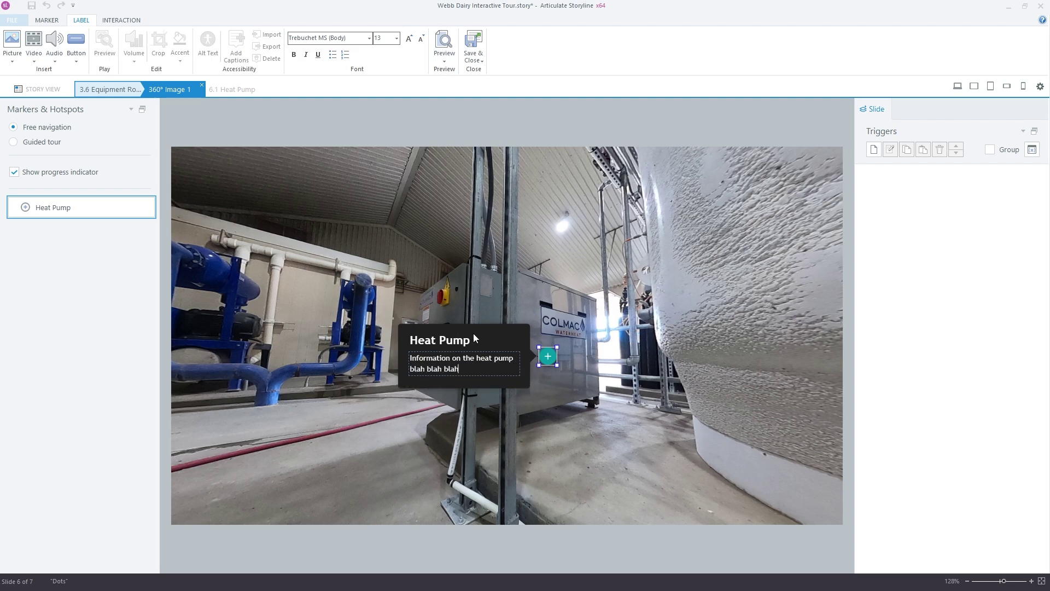
click(499, 251)
Replace the marker's label with the tooltip "Learn About the Heat Pump" and move the marker slightly up
click(547, 355)
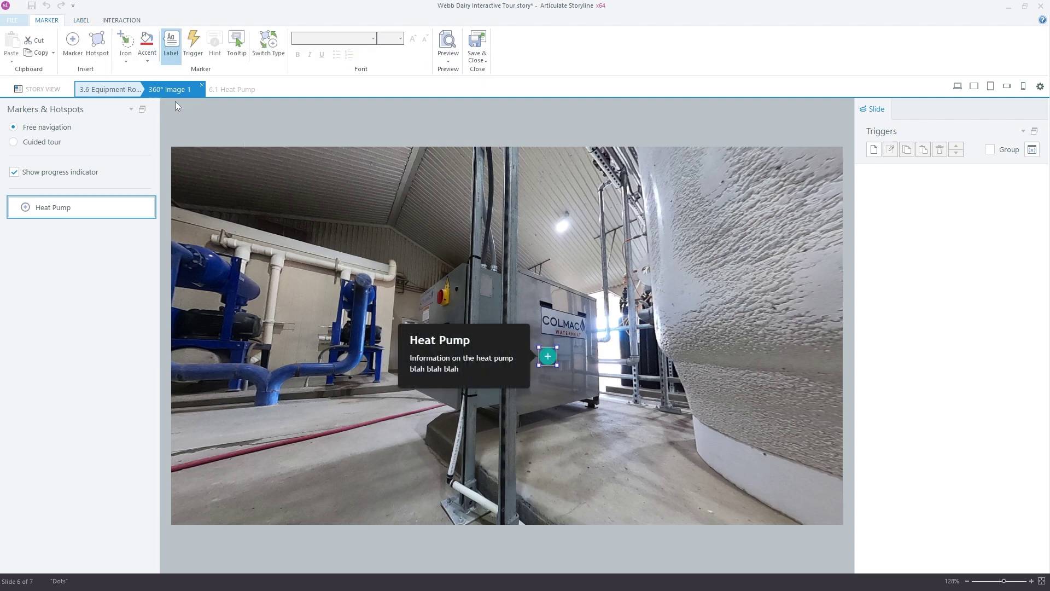
click(170, 44)
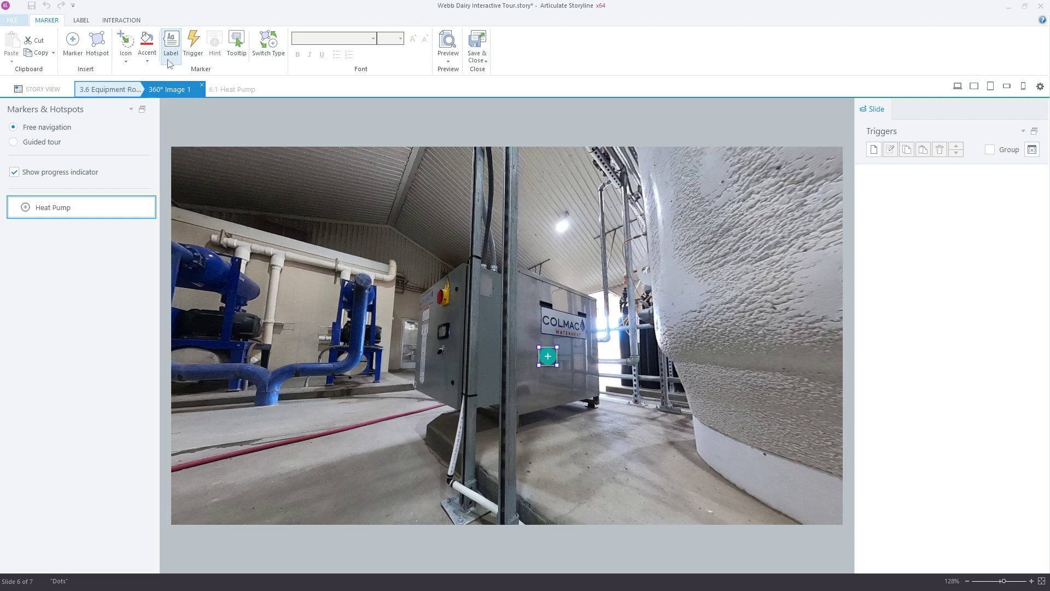
click(238, 55)
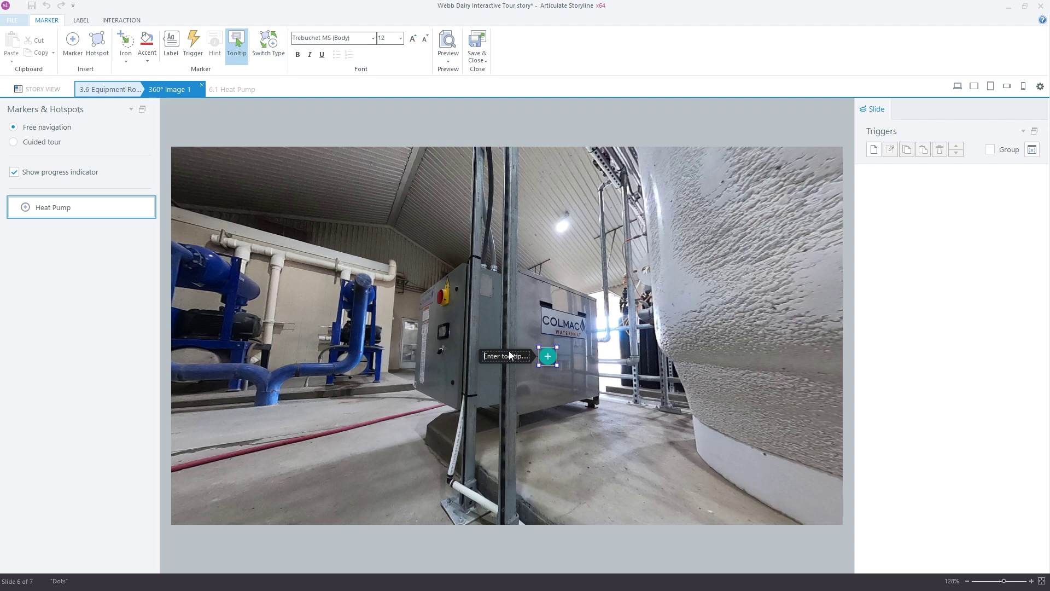
text(Learn About the Heat Pump)
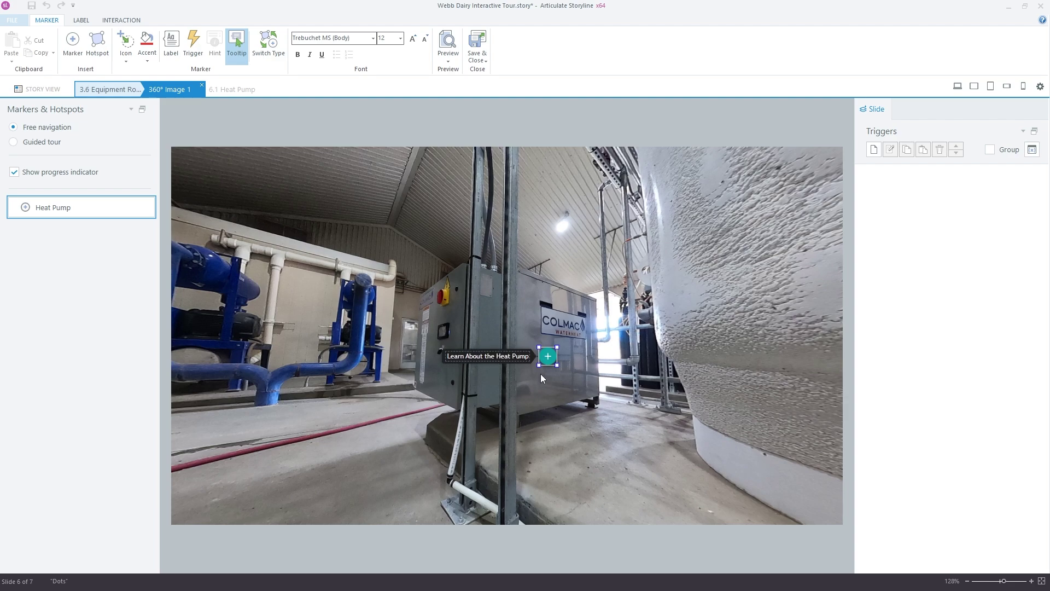
drag(546, 355, 545, 349)
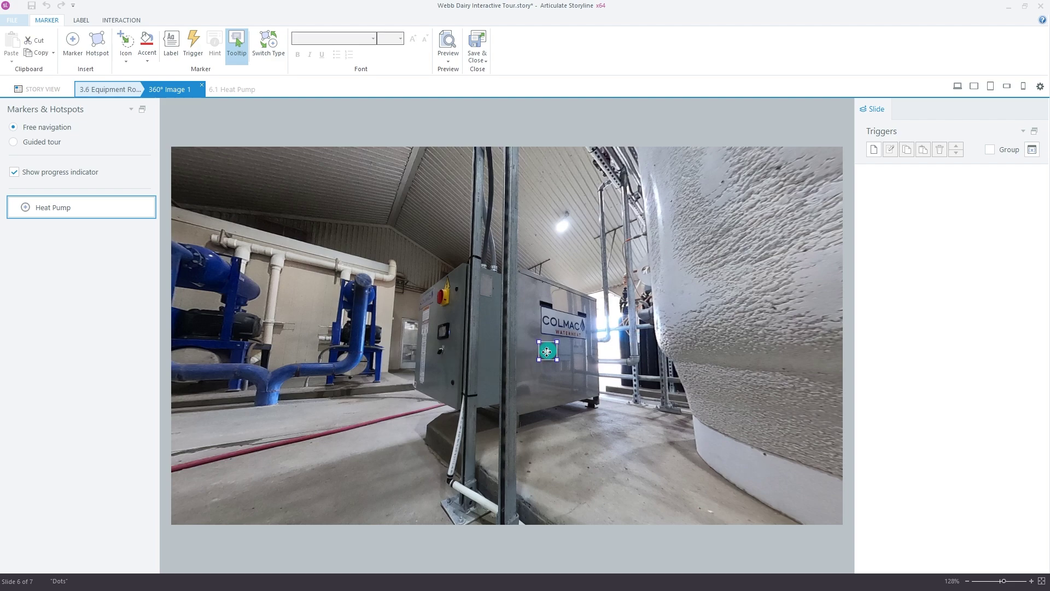
click(532, 384)
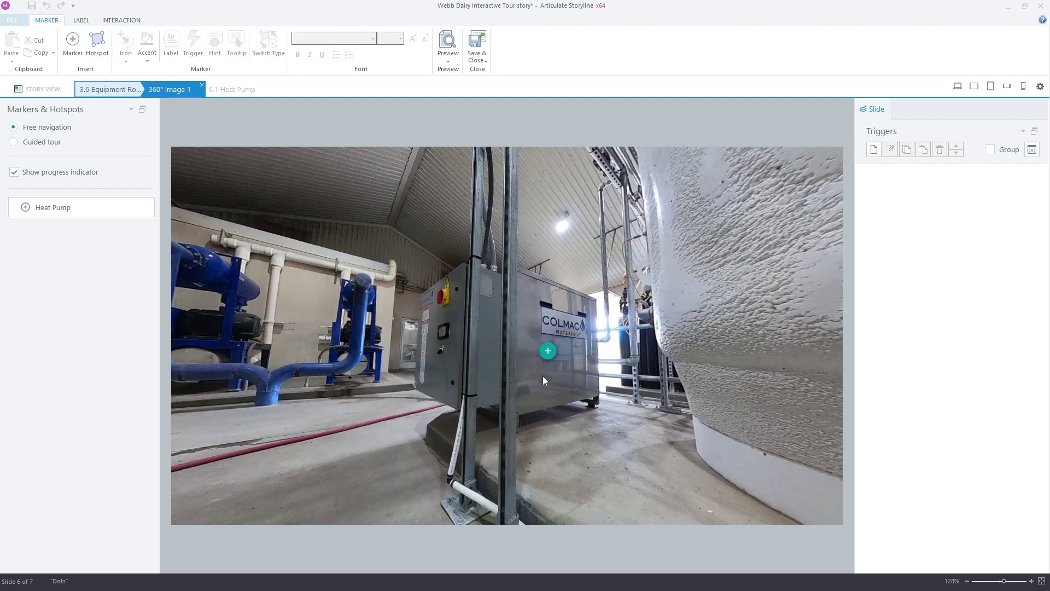
Change the Heat Pump marker's icon to a solid diagonal open-end wrench from the Content Library 360 icons
click(547, 353)
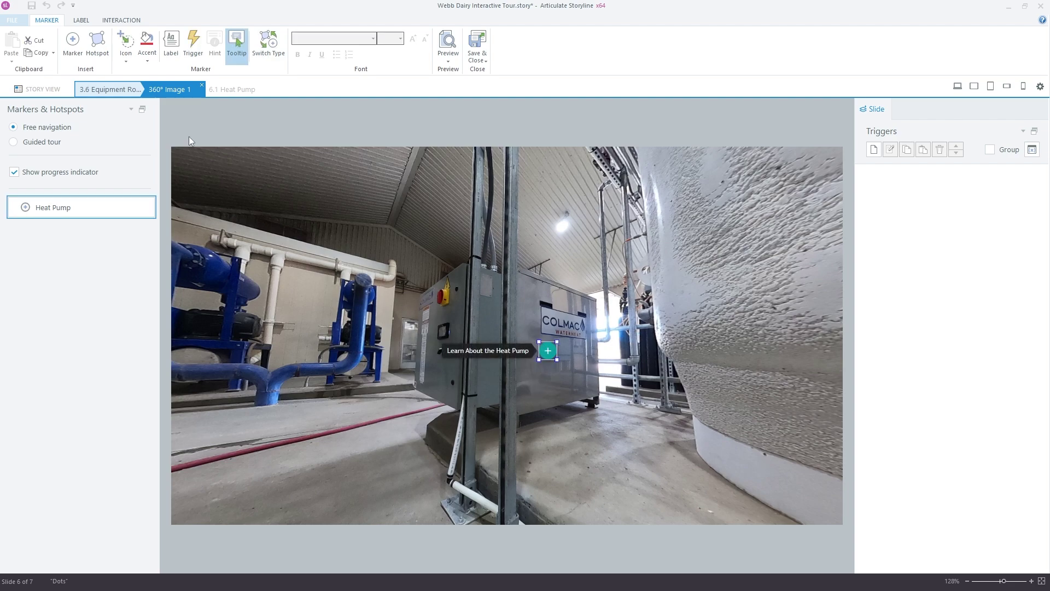
click(126, 62)
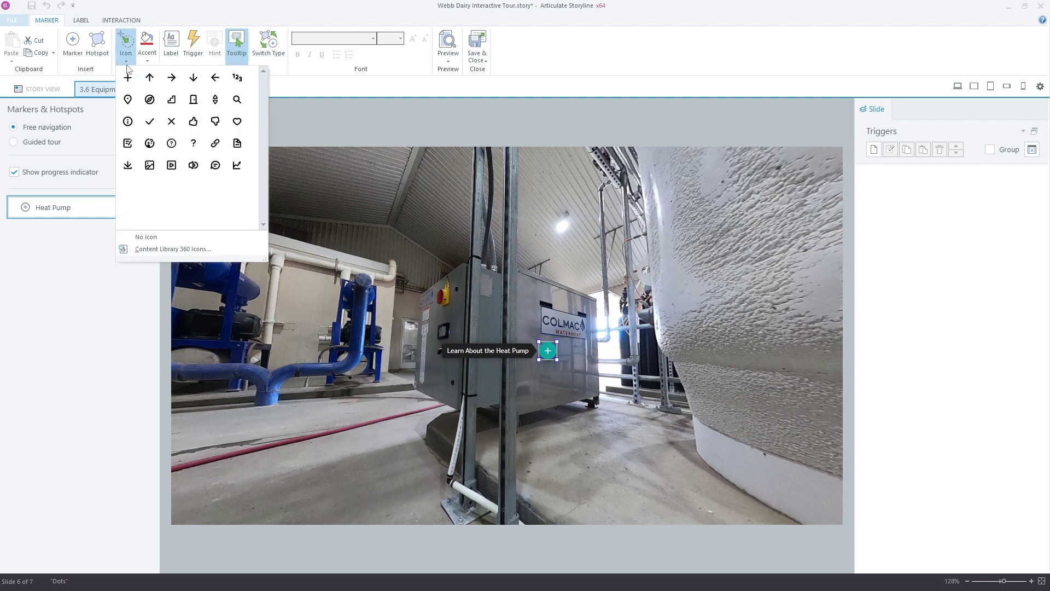
click(169, 249)
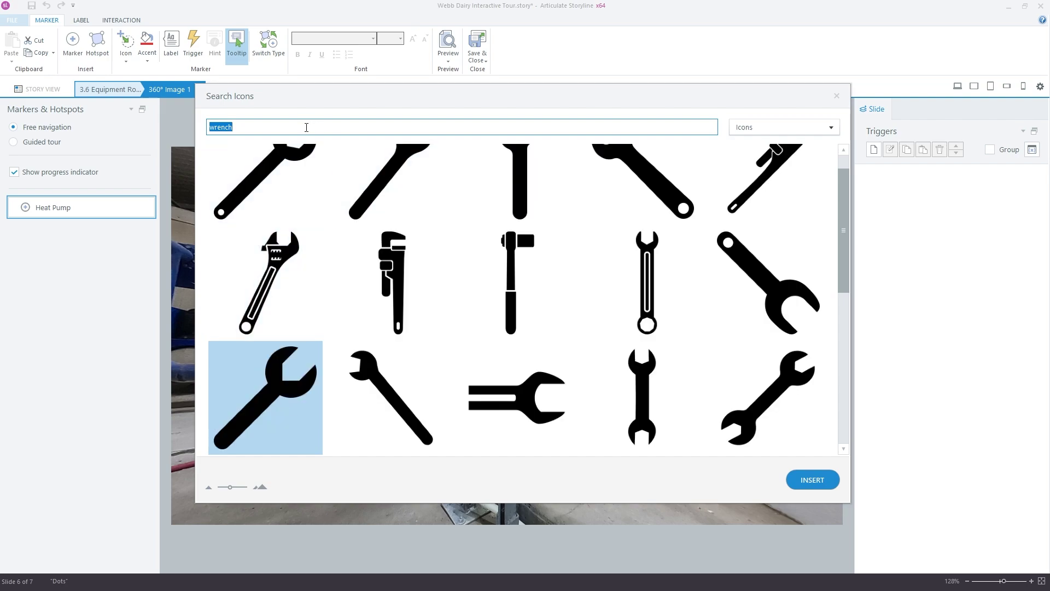
click(301, 133)
double_click(275, 401)
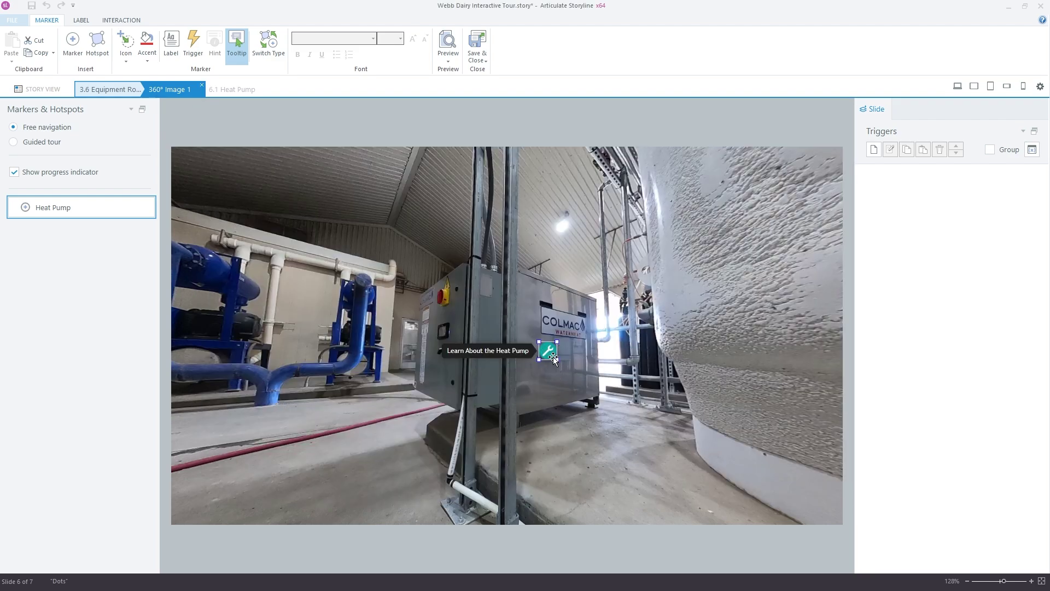
Set the Heat Pump marker's accent colour to yellow, #FAC400
click(147, 62)
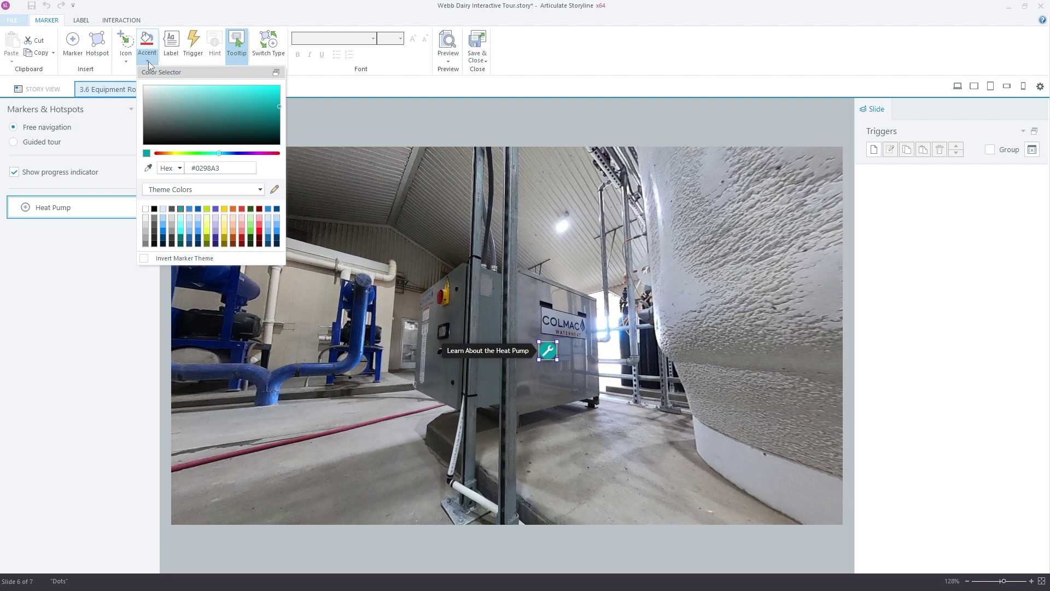
click(224, 209)
drag(171, 154, 171, 156)
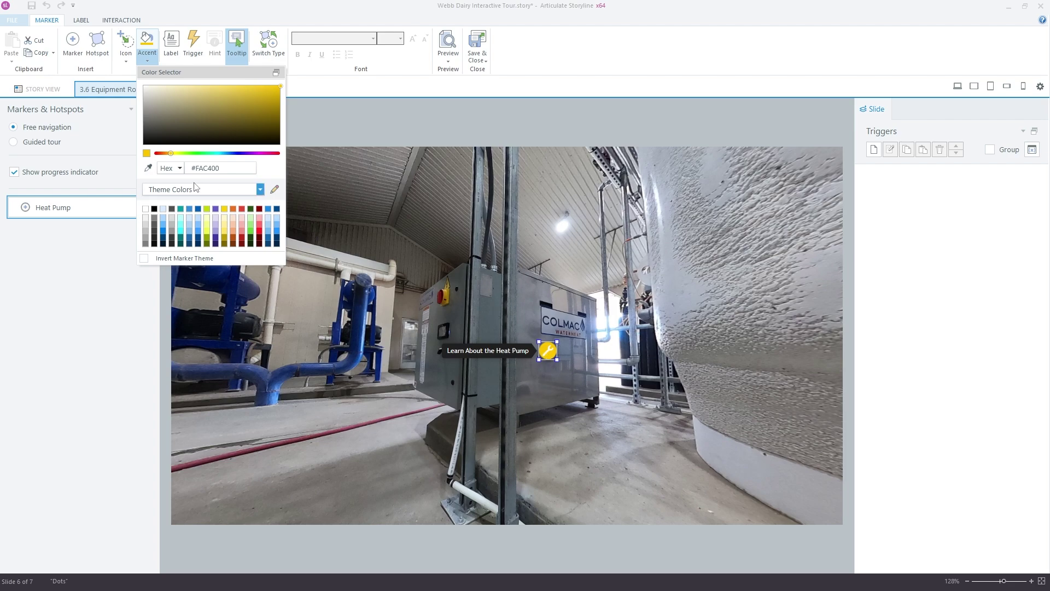
click(538, 403)
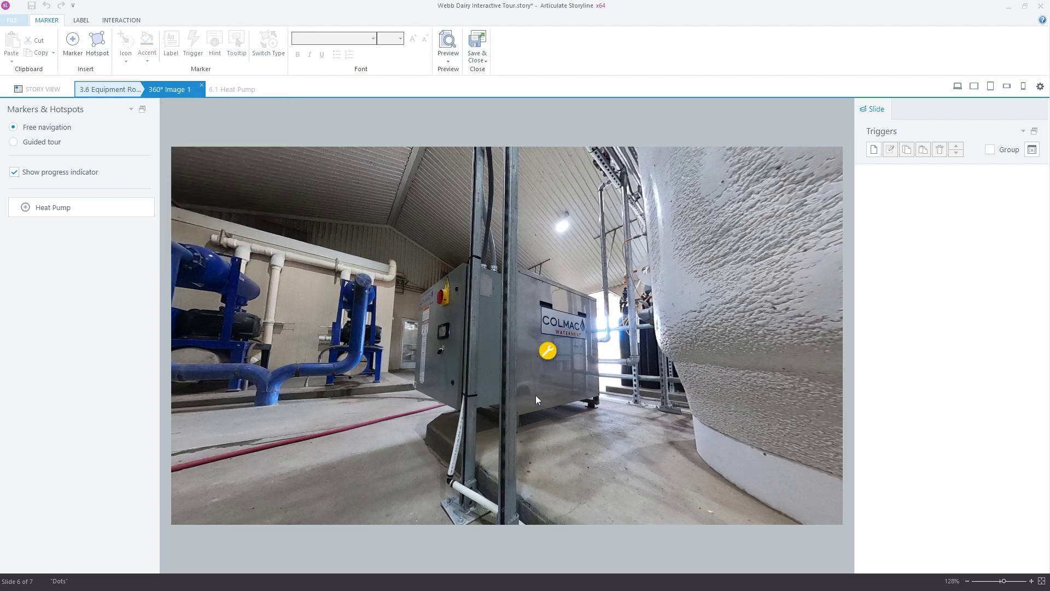
Add a trigger to the Heat Pump marker that lightboxes slide 6.1 Heat Pump when the user clicks it
click(548, 355)
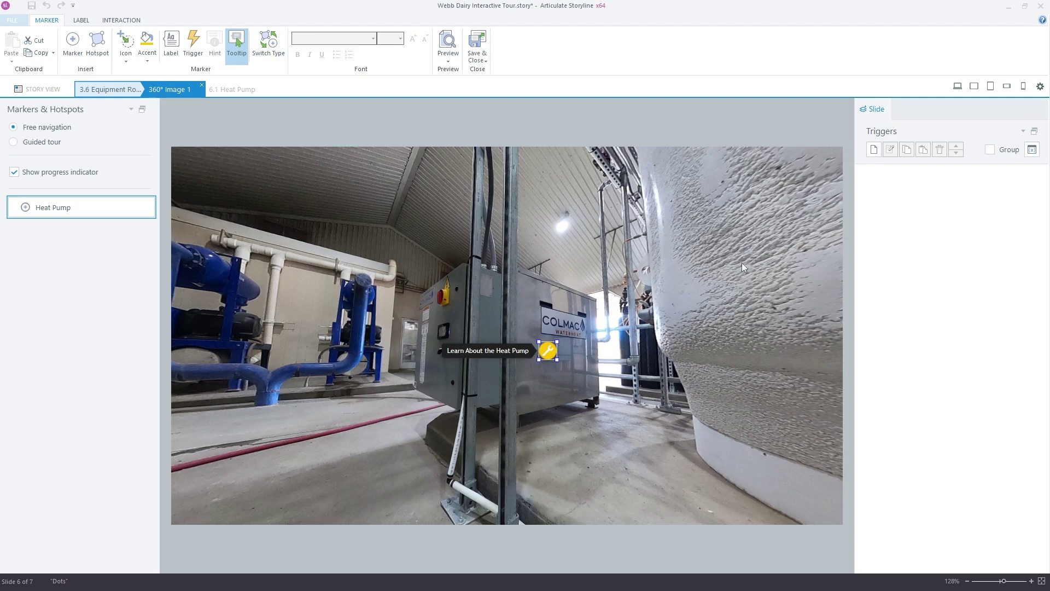
click(874, 149)
mouse_move(500, 269)
mouse_down()
mouse_move(836, 222)
mouse_move(871, 206)
mouse_up()
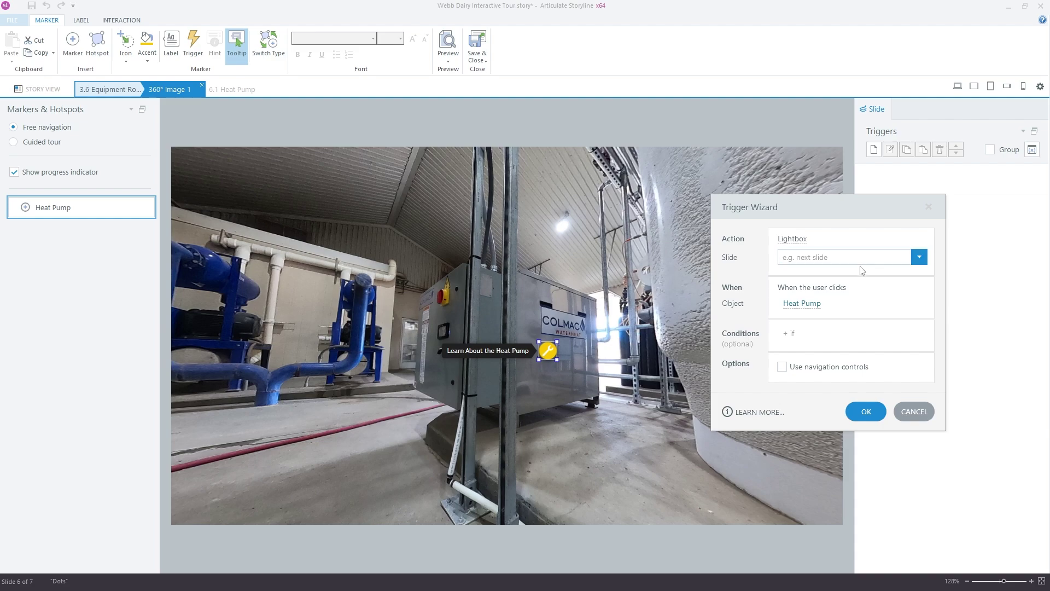
click(919, 257)
drag(920, 306, 921, 425)
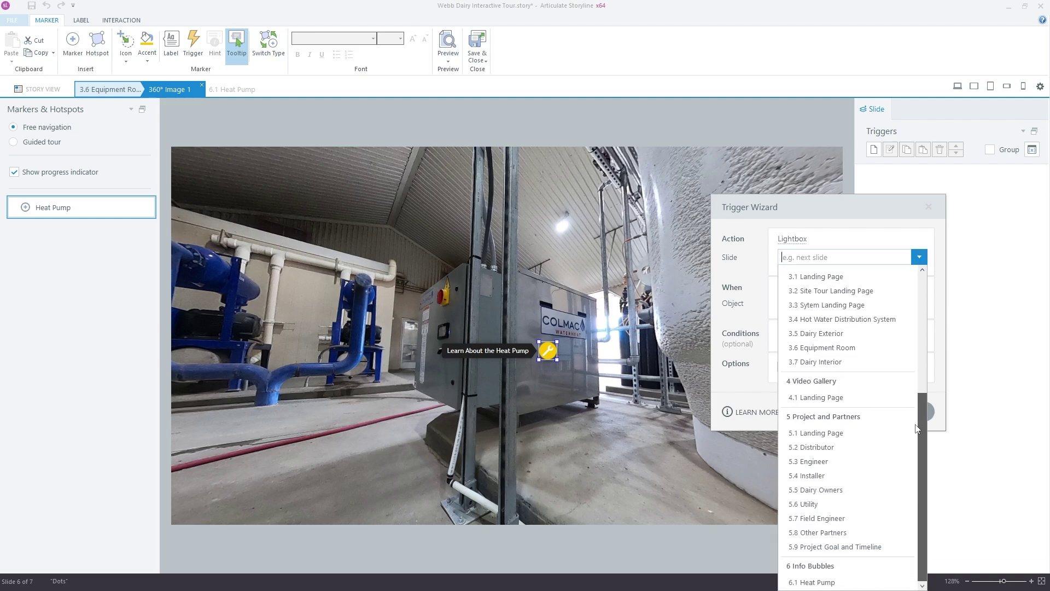
click(814, 583)
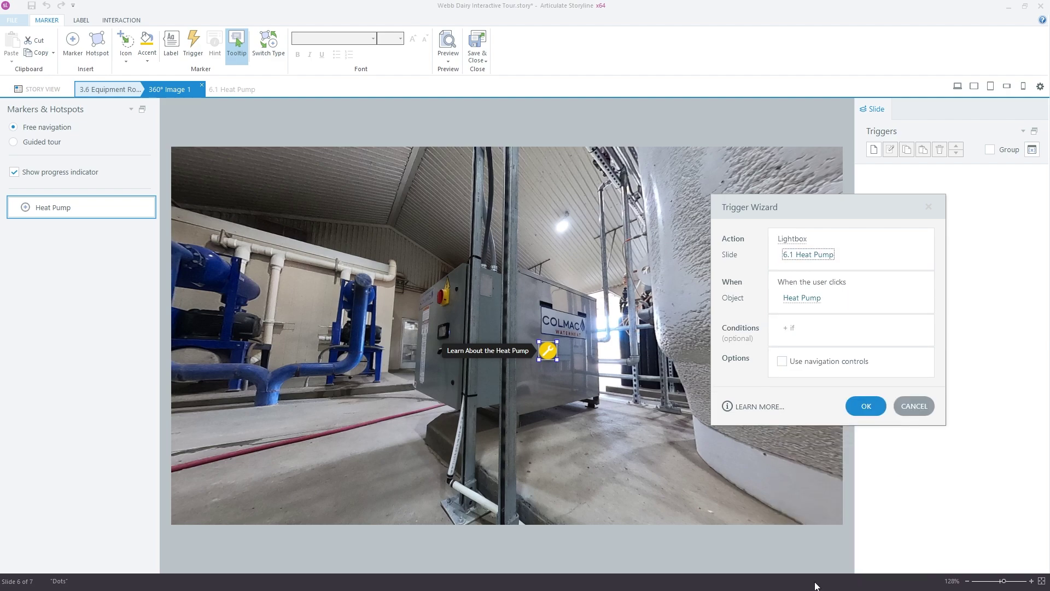
click(860, 414)
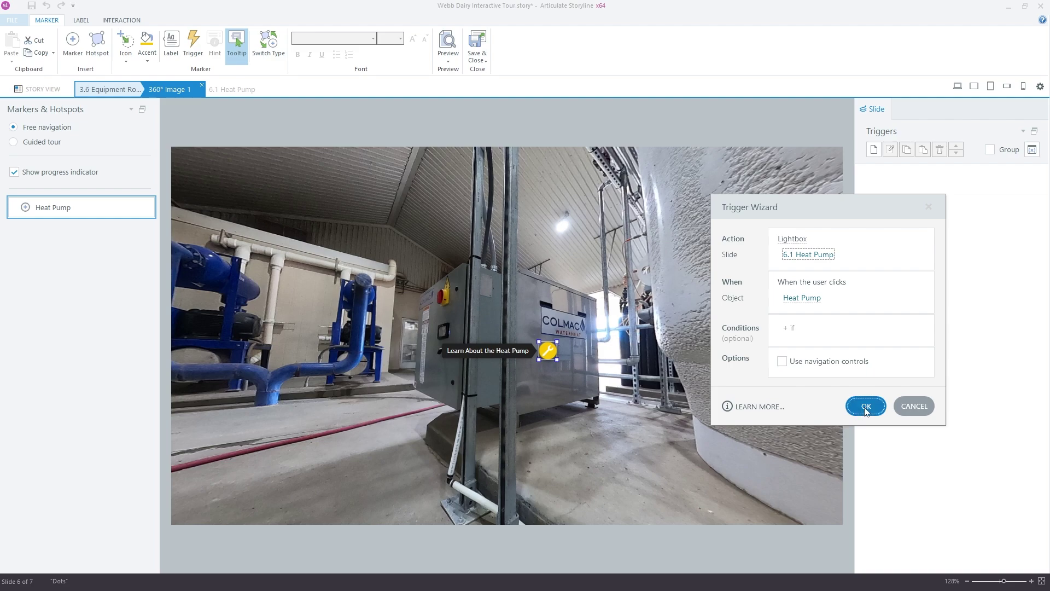
click(302, 117)
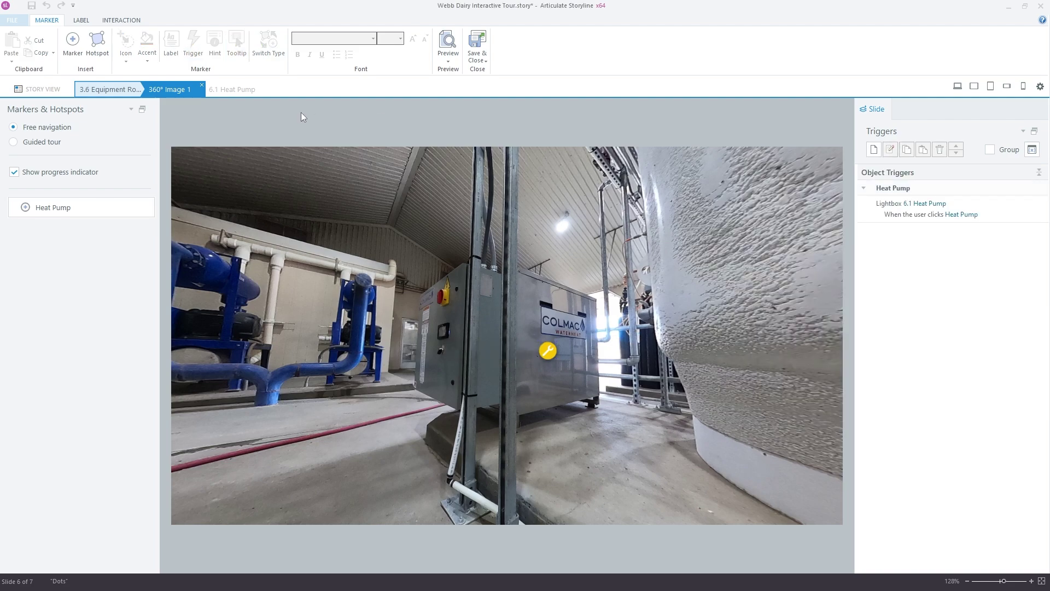
Close the 360° image editor, preview the Equipment Room slide and pan the panorama to check the wrench marker
click(202, 85)
click(468, 341)
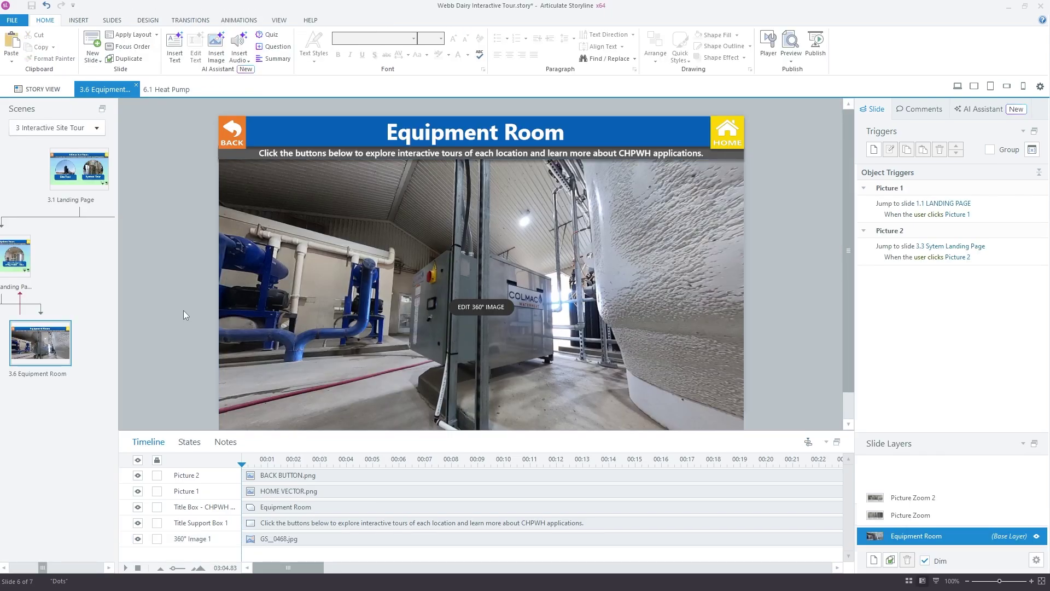
click(791, 54)
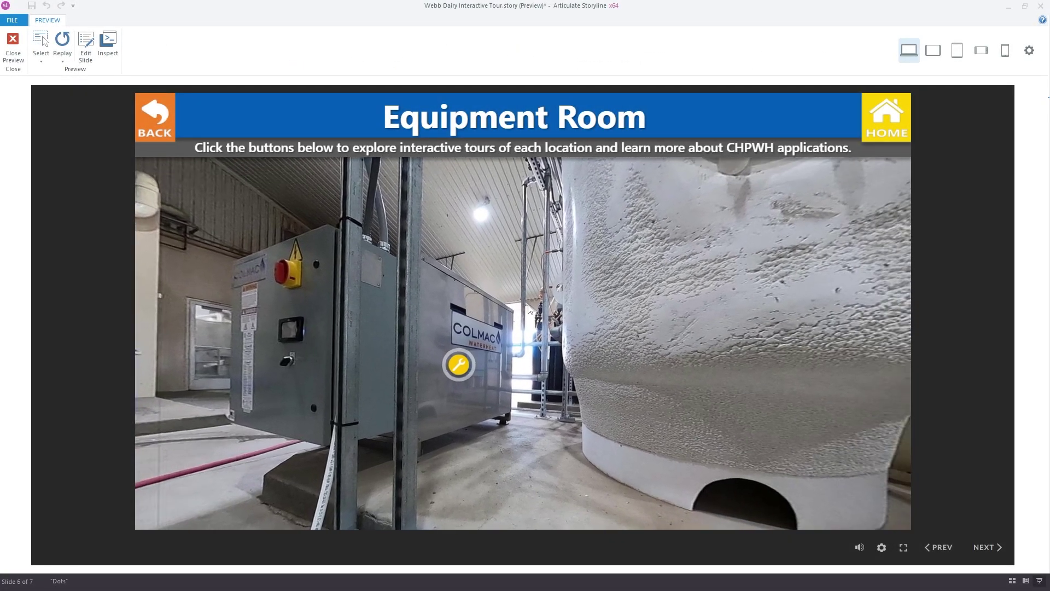
drag(465, 261, 523, 273)
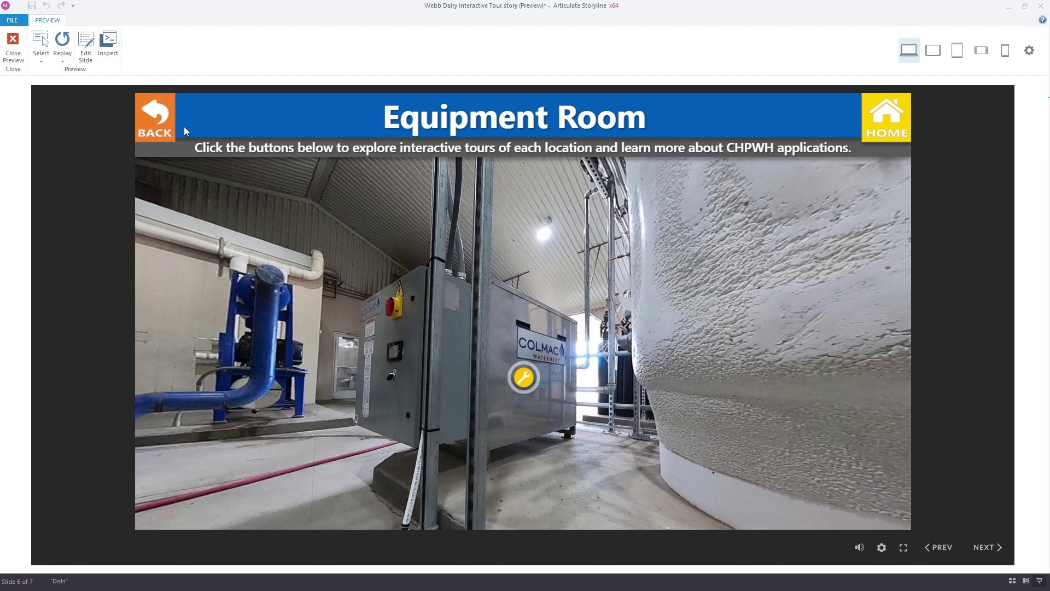
Check the Equipment Room panorama in the preview at tablet landscape, phone landscape and phone portrait sizes
drag(662, 286, 405, 301)
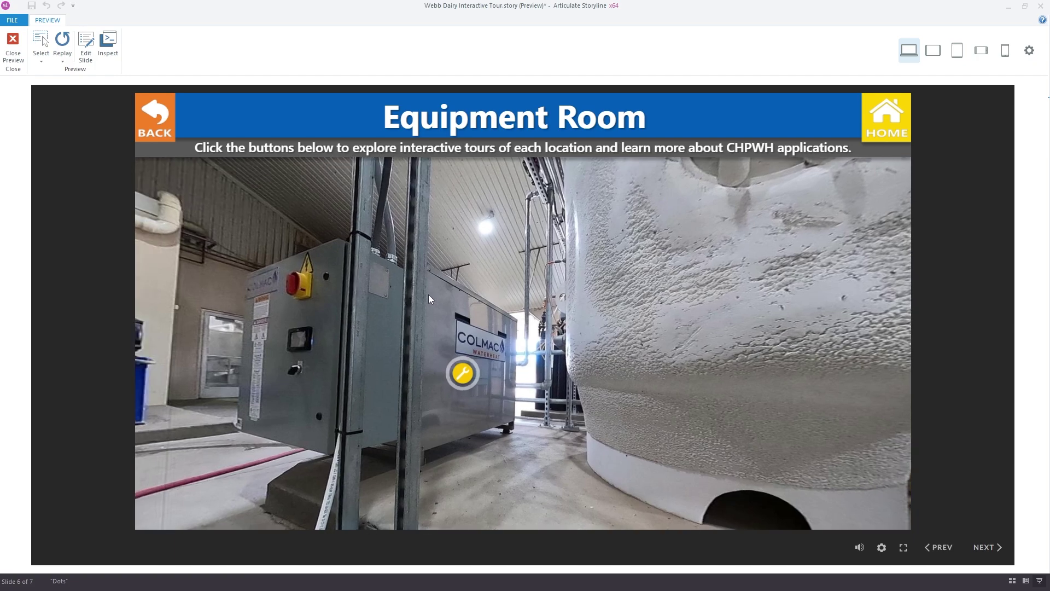
click(934, 50)
mouse_move(584, 301)
mouse_down()
mouse_move(562, 314)
mouse_move(567, 294)
mouse_up()
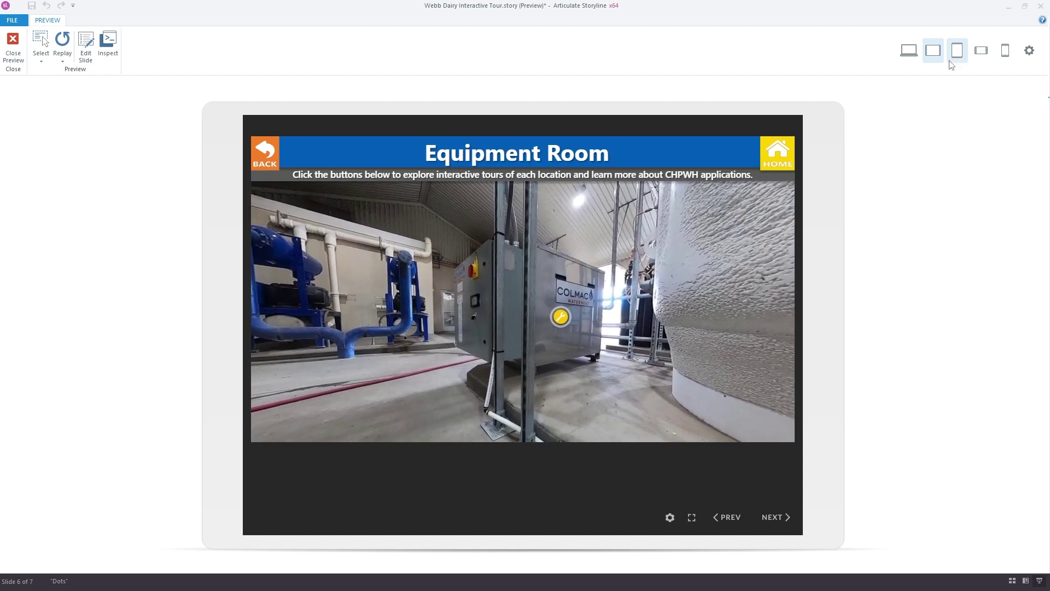
click(982, 51)
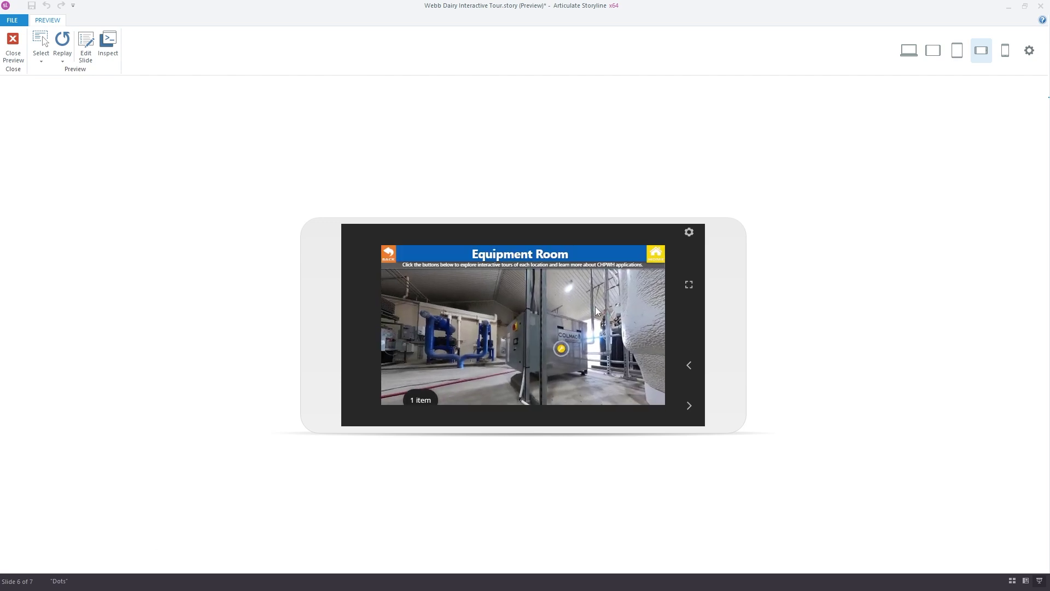
click(1005, 55)
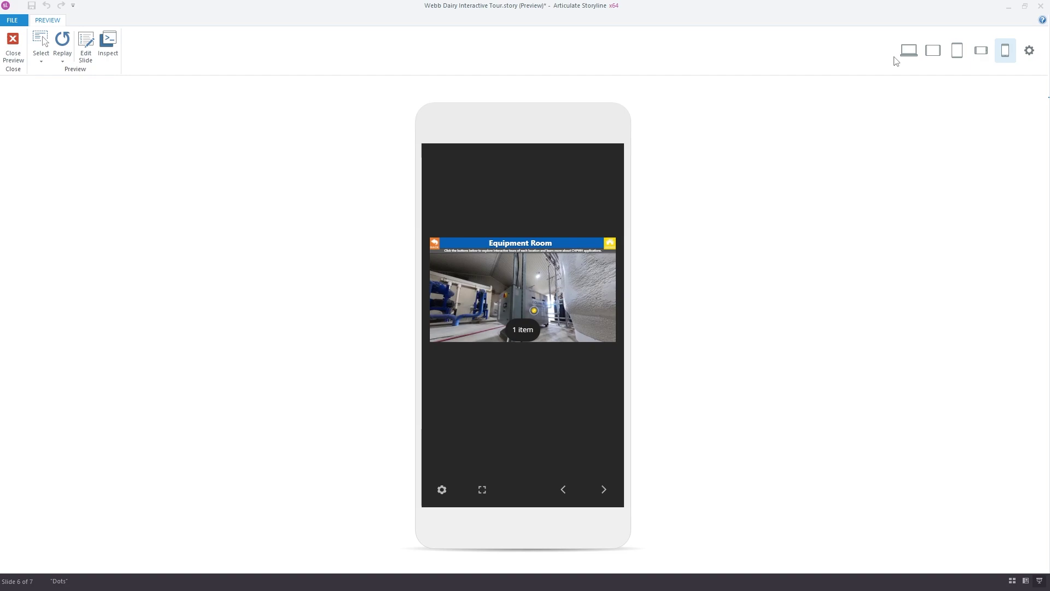
Return the preview to desktop size and test the heat pump's wrench marker by opening its lightbox
click(908, 52)
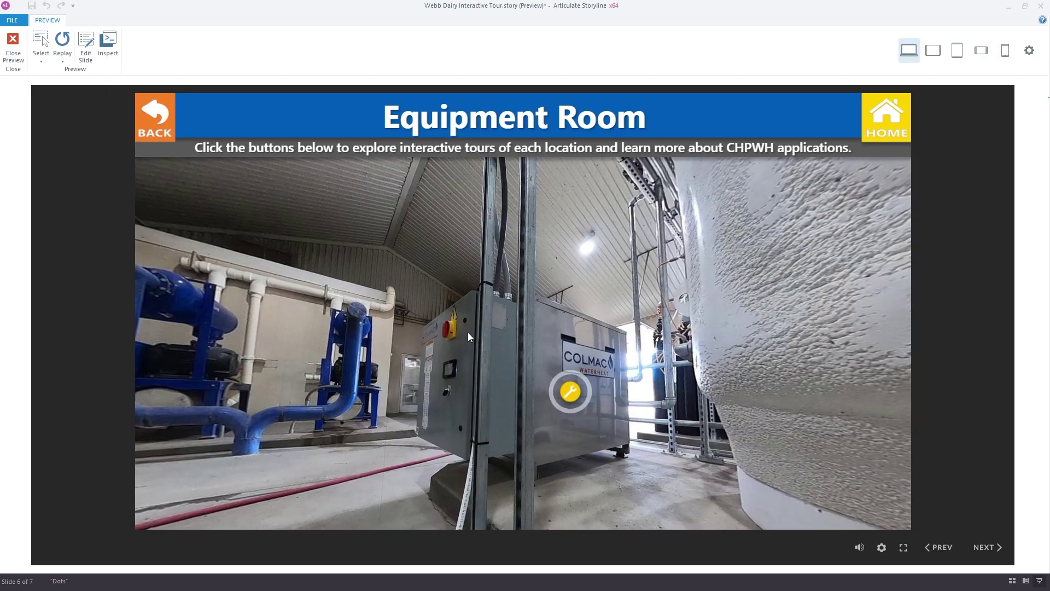
drag(479, 329, 432, 297)
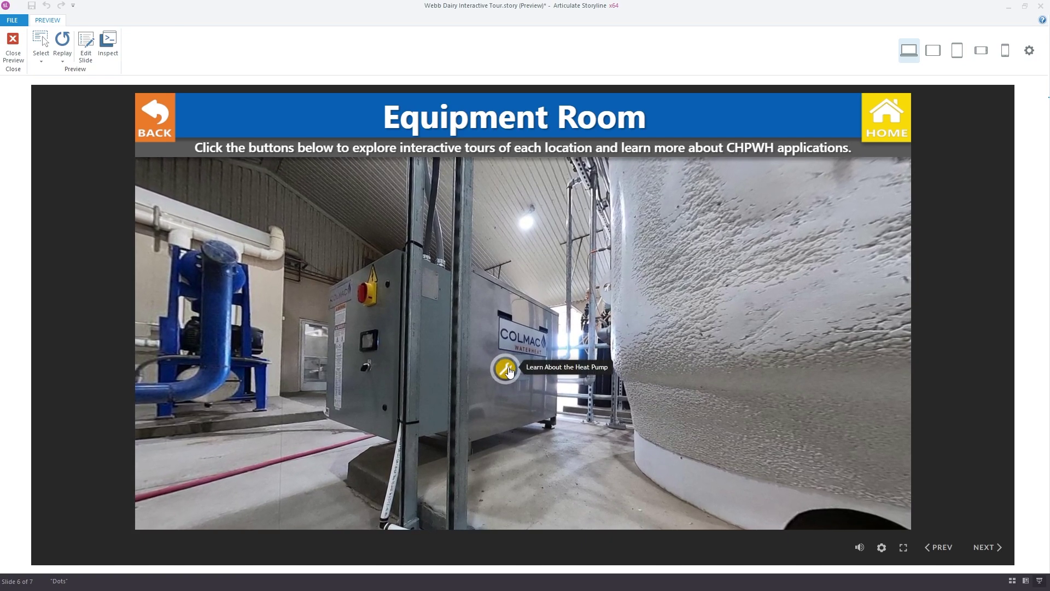
click(507, 370)
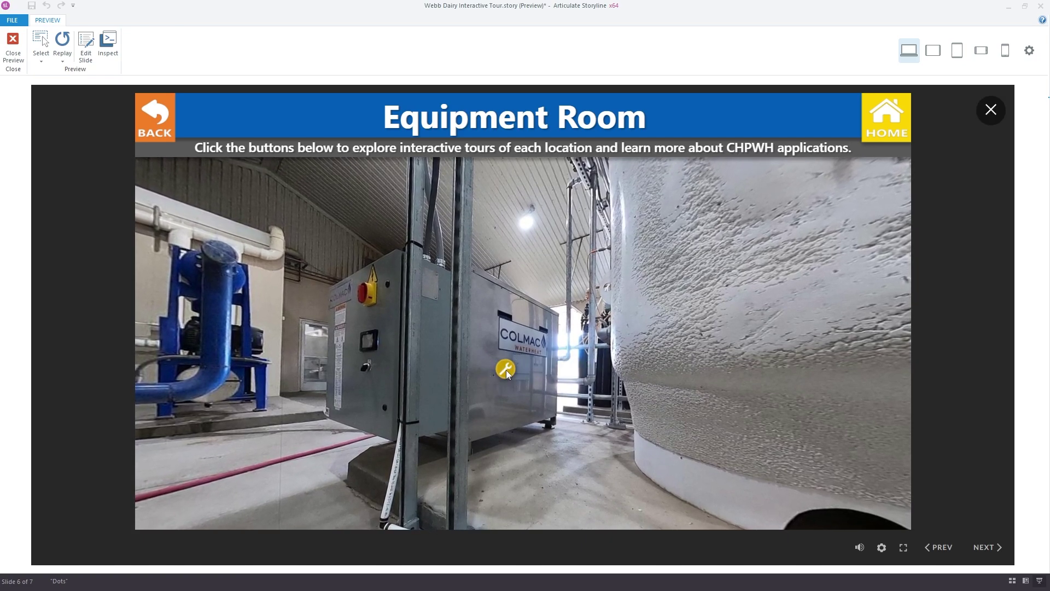